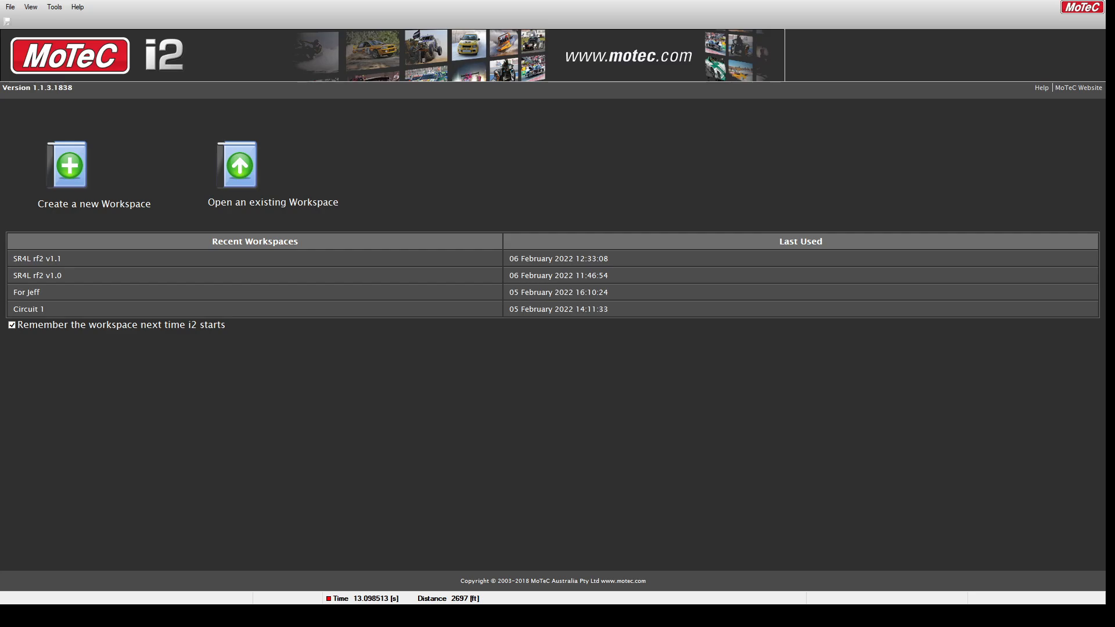
- Open the SR4L rf2 v1.1 workspace and load the log file "2022-02-03 - 15-07-43 - Kyalami GP [1976] - P1.ld"
{"action": "key", "text": "alt+Tab"}
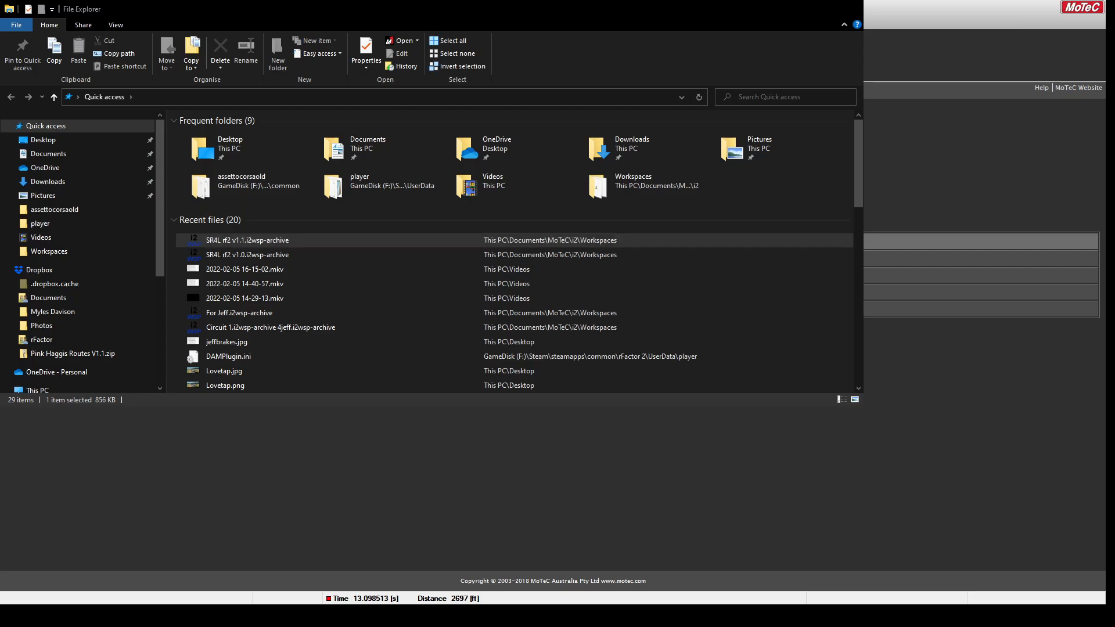
{"action": "key", "text": "alt+Tab"}
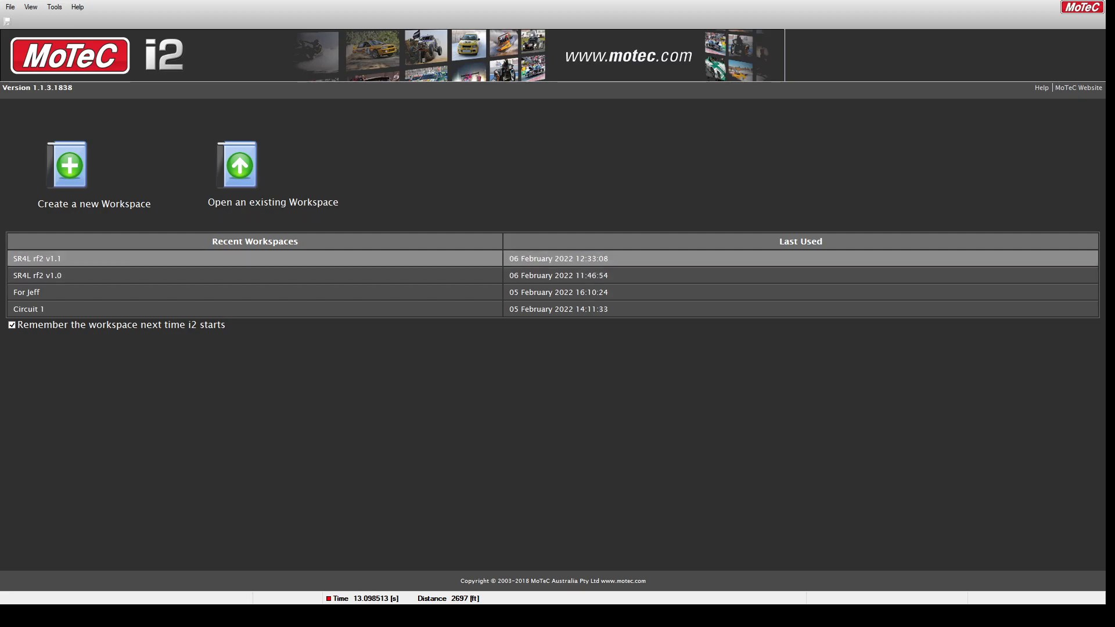
{"action": "double_click", "coordinate": [77, 259]}
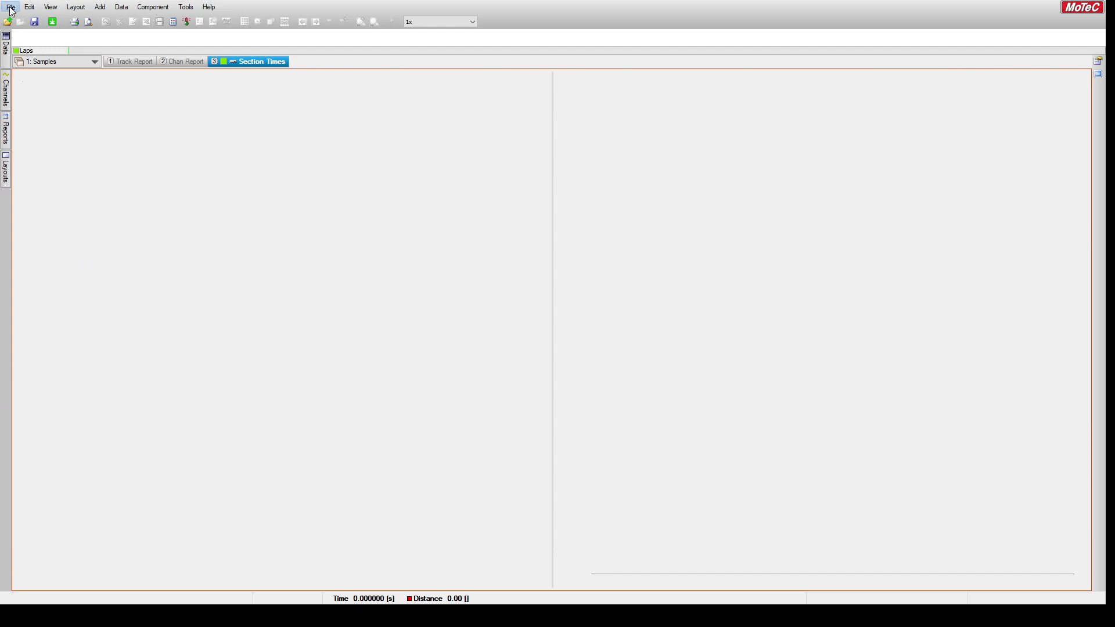
{"action": "left_click", "coordinate": [34, 20]}
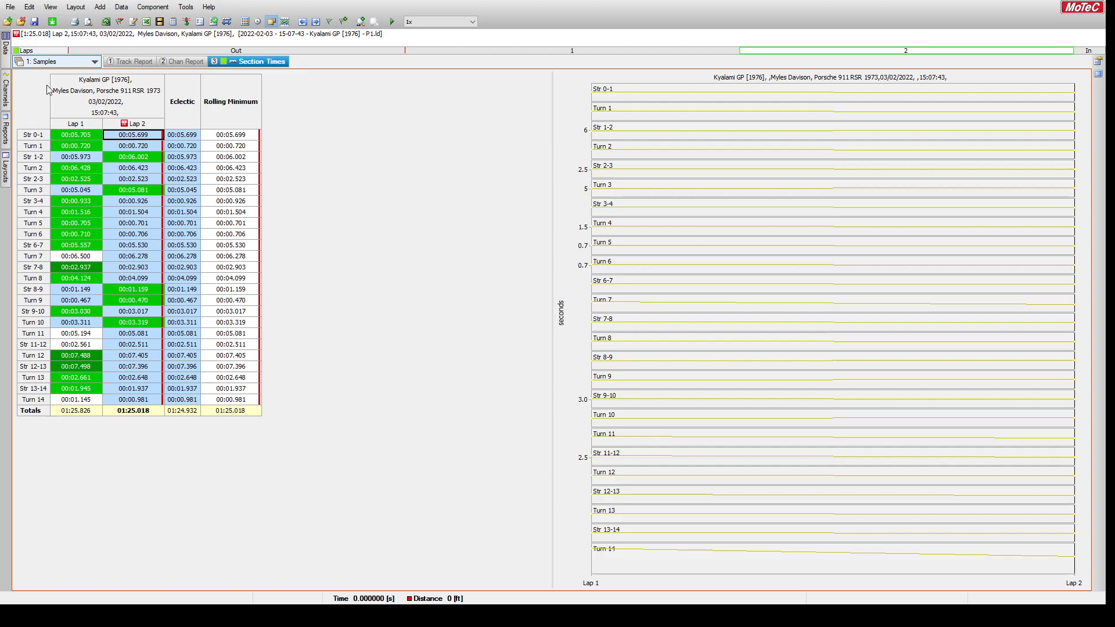
- Switch to the Driver workbook and look through its FFB, Driver General and BrakeOverlap worksheets
{"action": "left_click", "coordinate": [64, 65]}
{"action": "left_click", "coordinate": [57, 83]}
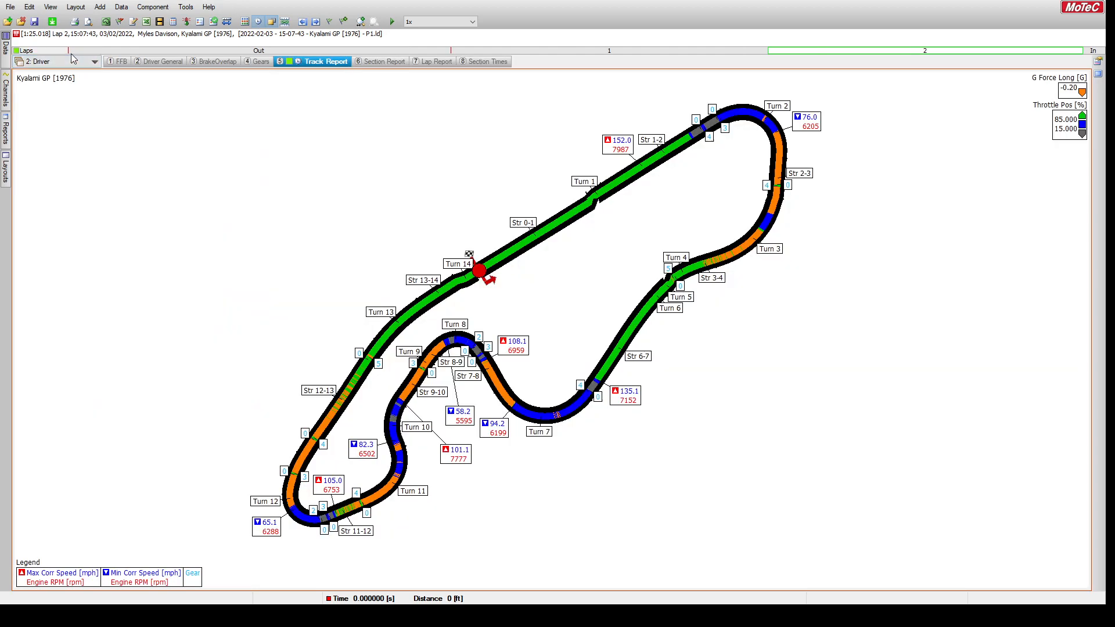
{"action": "left_click", "coordinate": [121, 62]}
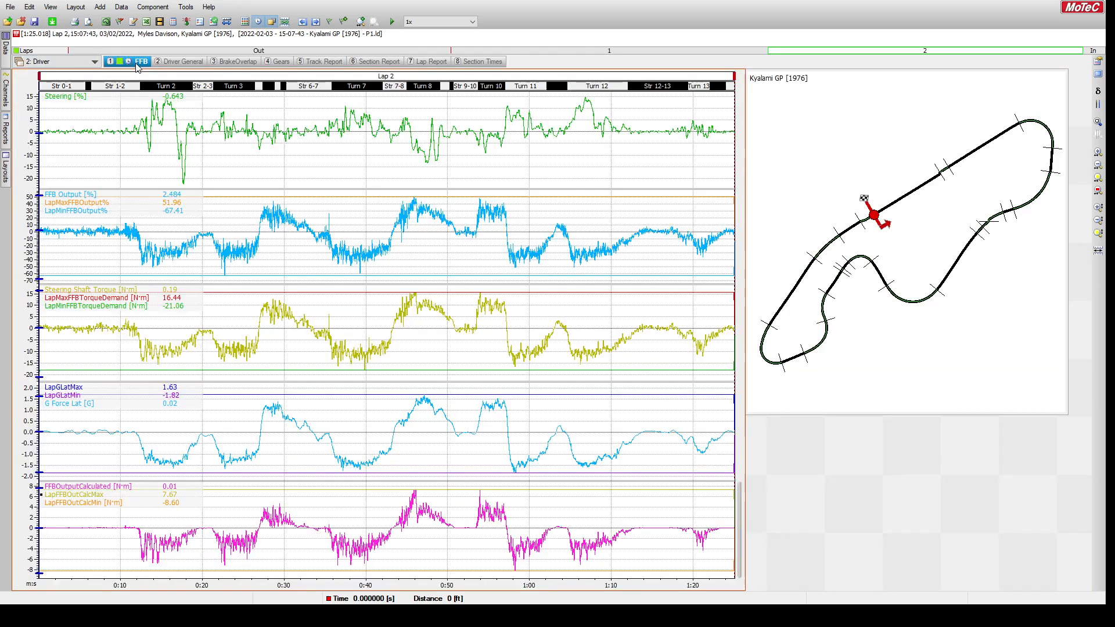
{"action": "left_click", "coordinate": [182, 64]}
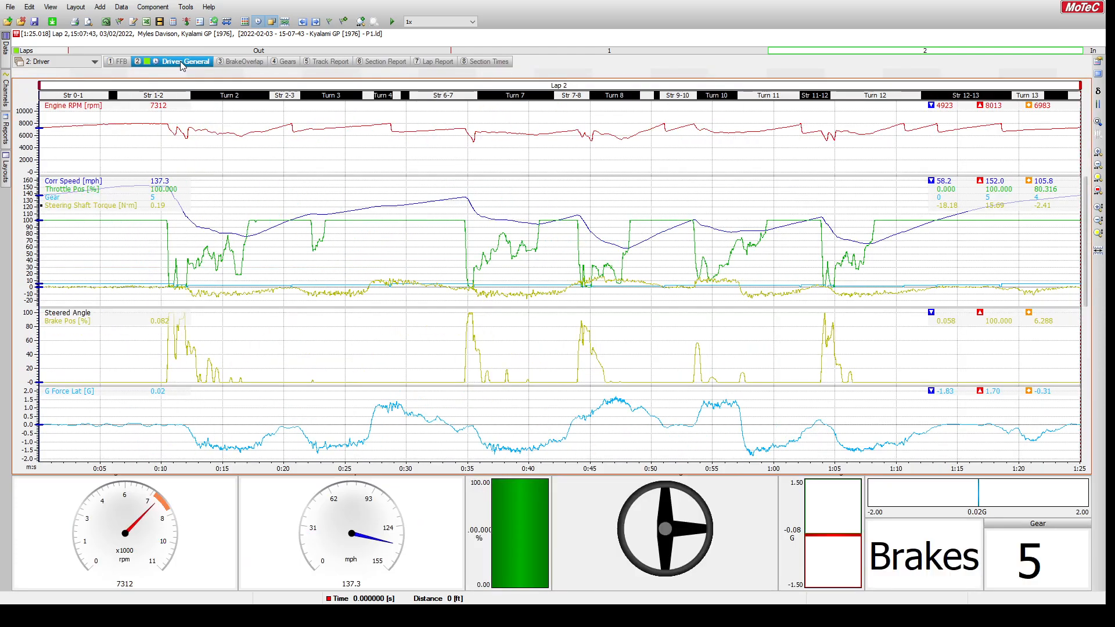
{"action": "left_click", "coordinate": [244, 63]}
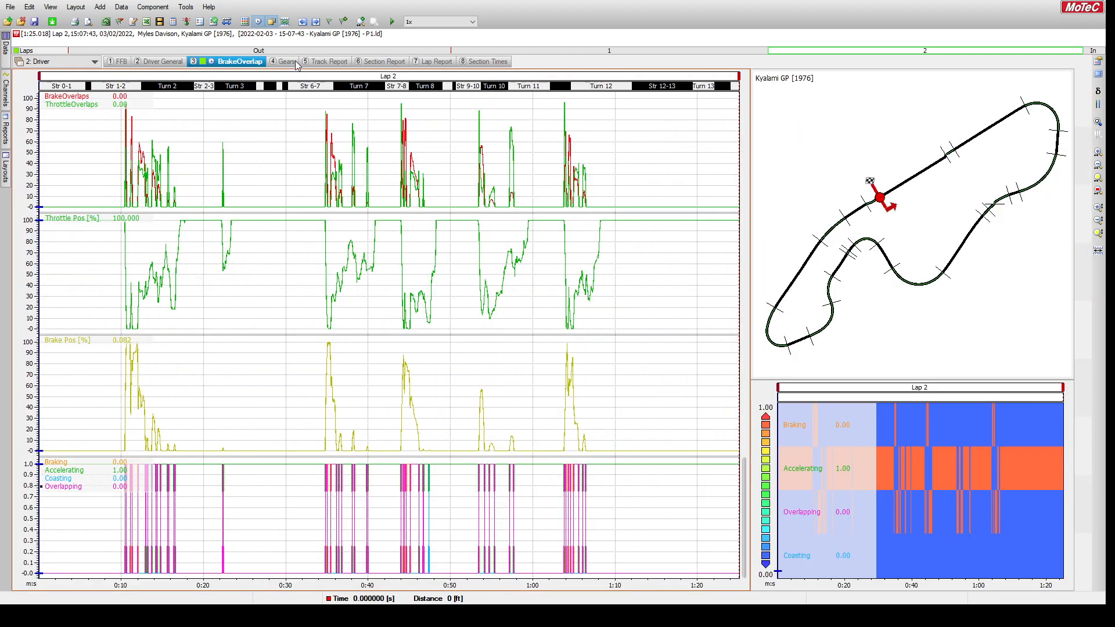
- Switch back to the Samples workbook and look through its Track Report, Chan Report and Section Times worksheets
{"action": "left_click", "coordinate": [57, 74]}
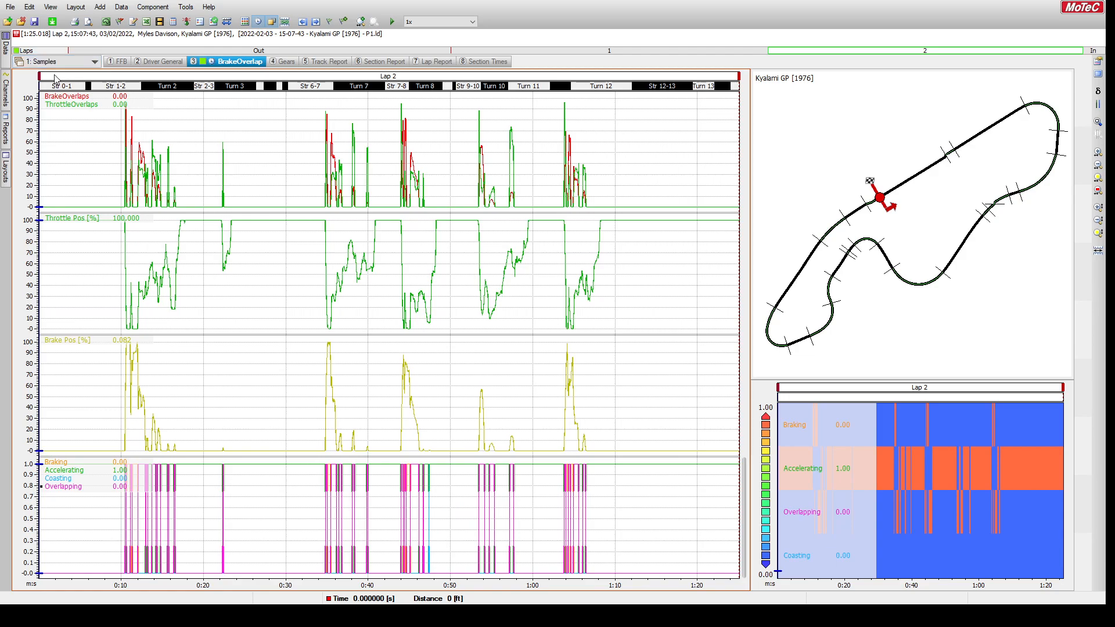
{"action": "left_click", "coordinate": [129, 63]}
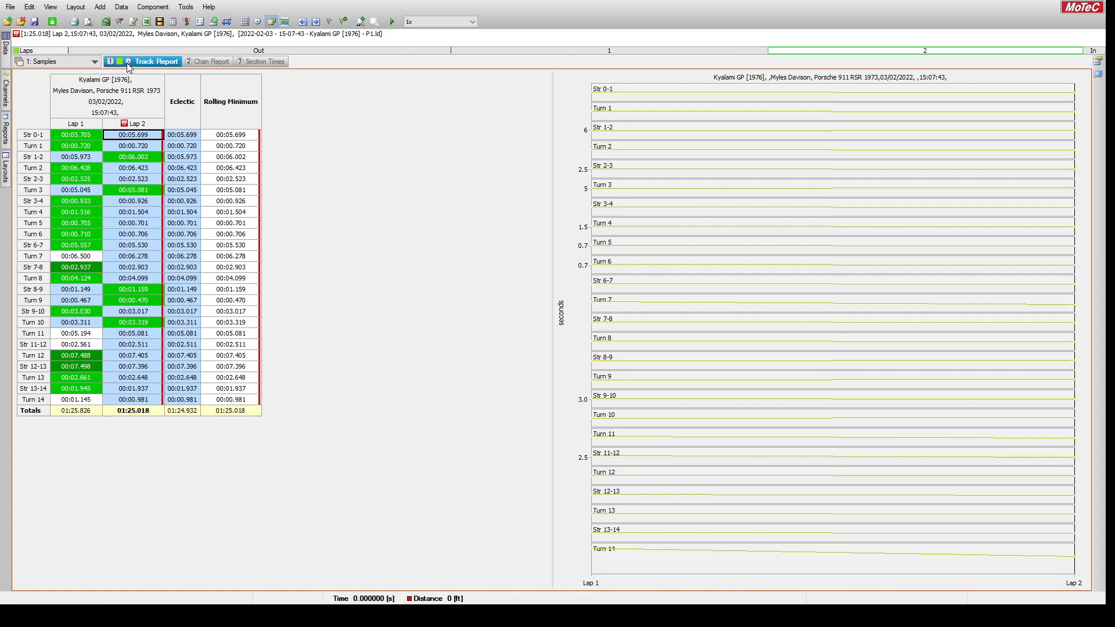
{"action": "left_click", "coordinate": [204, 62]}
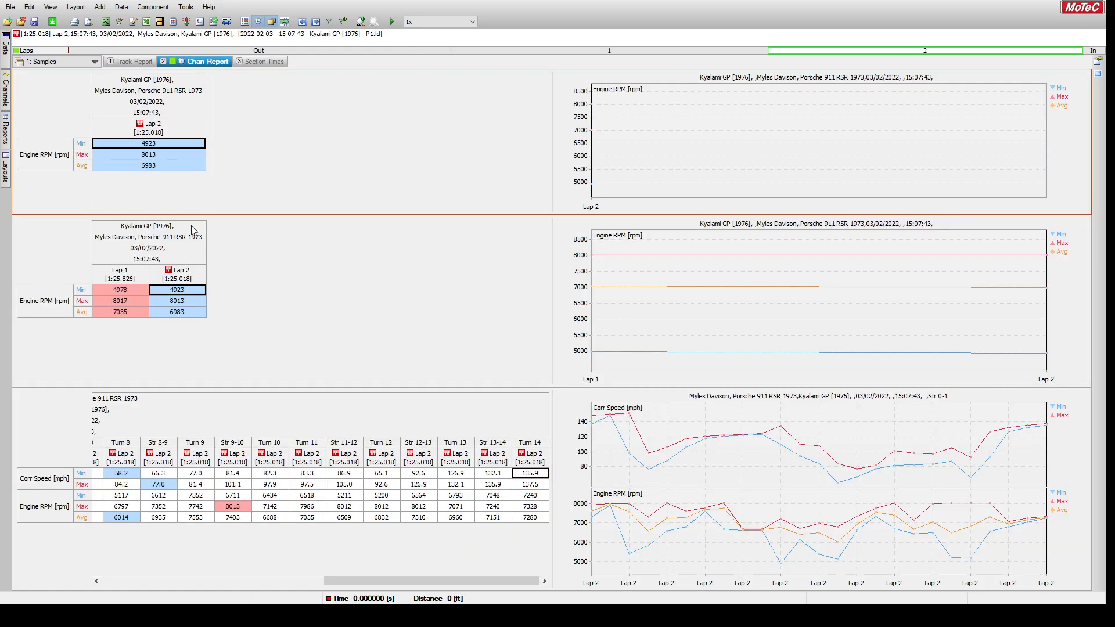
{"action": "left_click", "coordinate": [261, 62]}
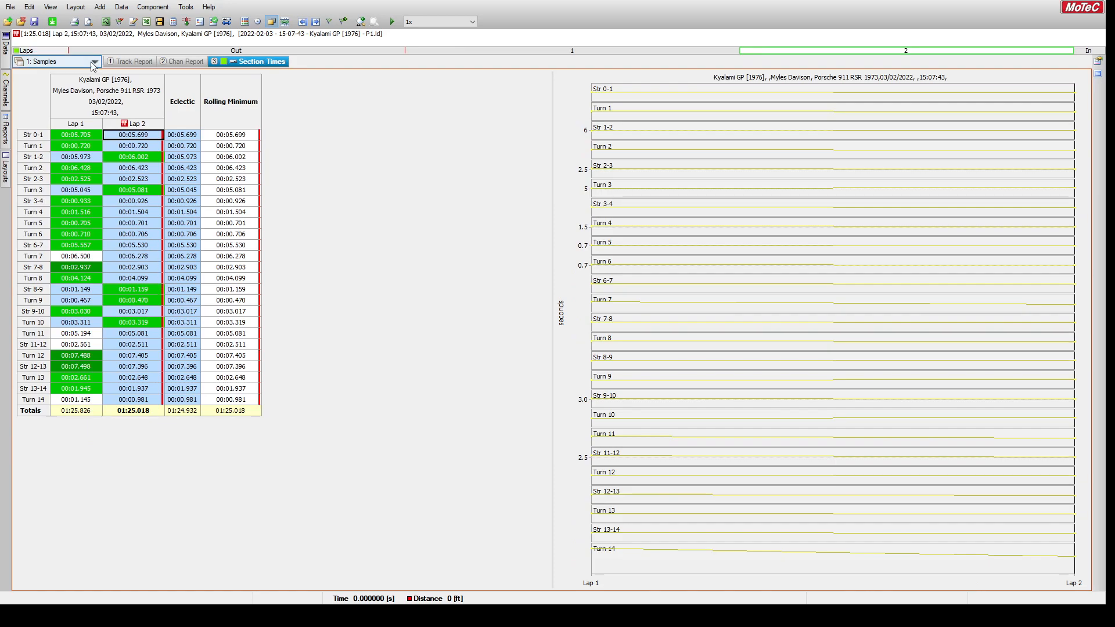
- Return to the FFB worksheet of the Driver workbook and move the track map marker from the start line into Turn 3
{"action": "left_click", "coordinate": [70, 84]}
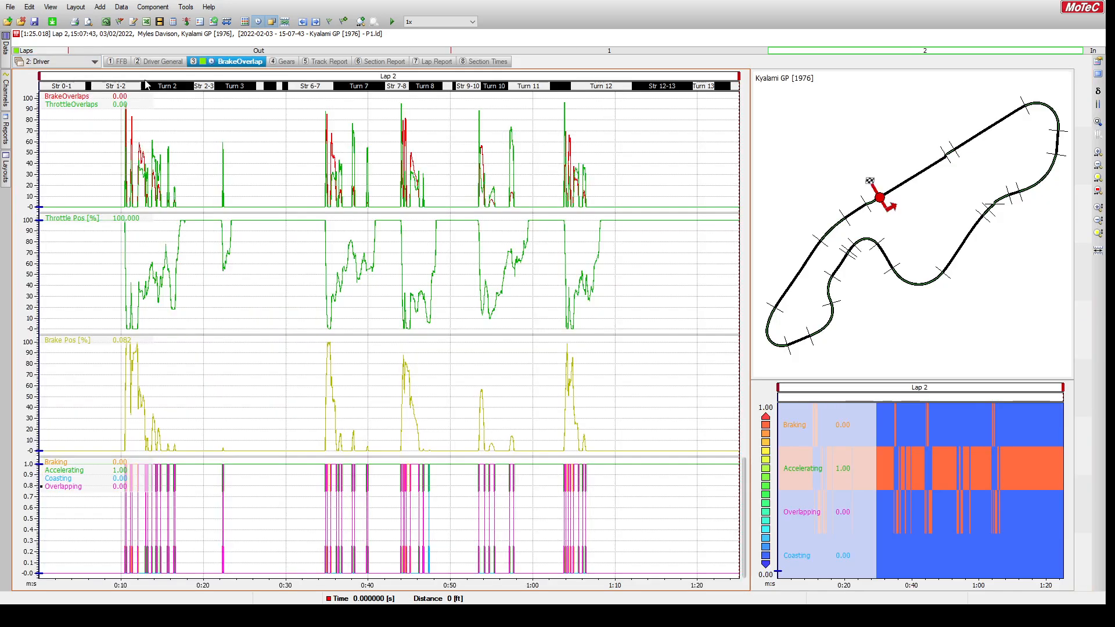
{"action": "left_click", "coordinate": [119, 63]}
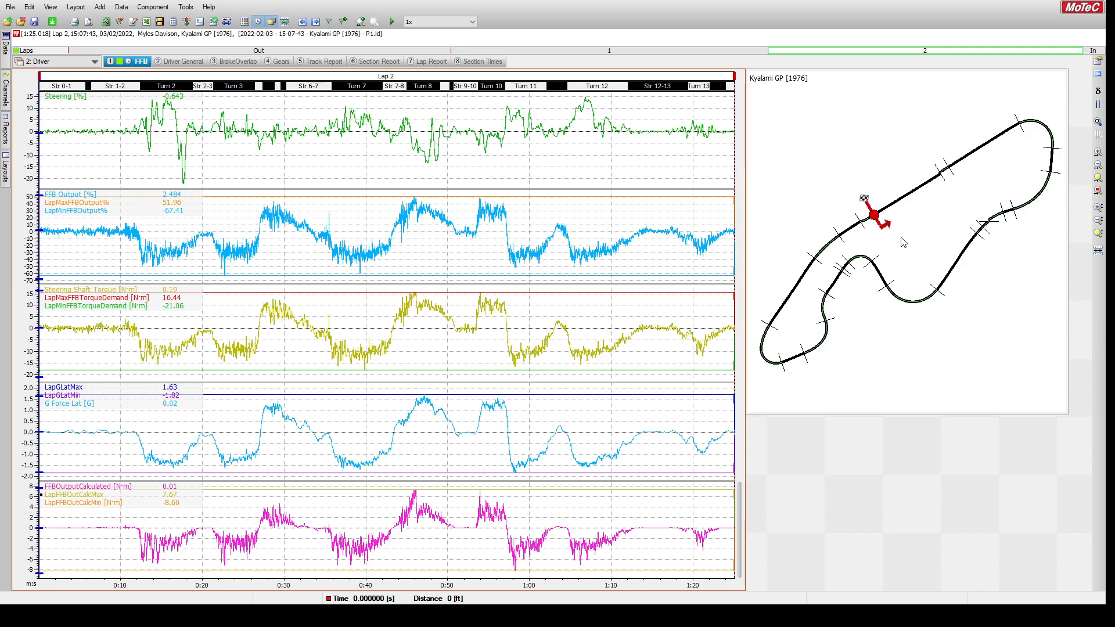
{"action": "mouse_move", "coordinate": [875, 216]}
{"action": "left_mouse_down"}
{"action": "mouse_move", "coordinate": [1049, 123]}
{"action": "mouse_move", "coordinate": [1047, 181]}
{"action": "left_mouse_up"}
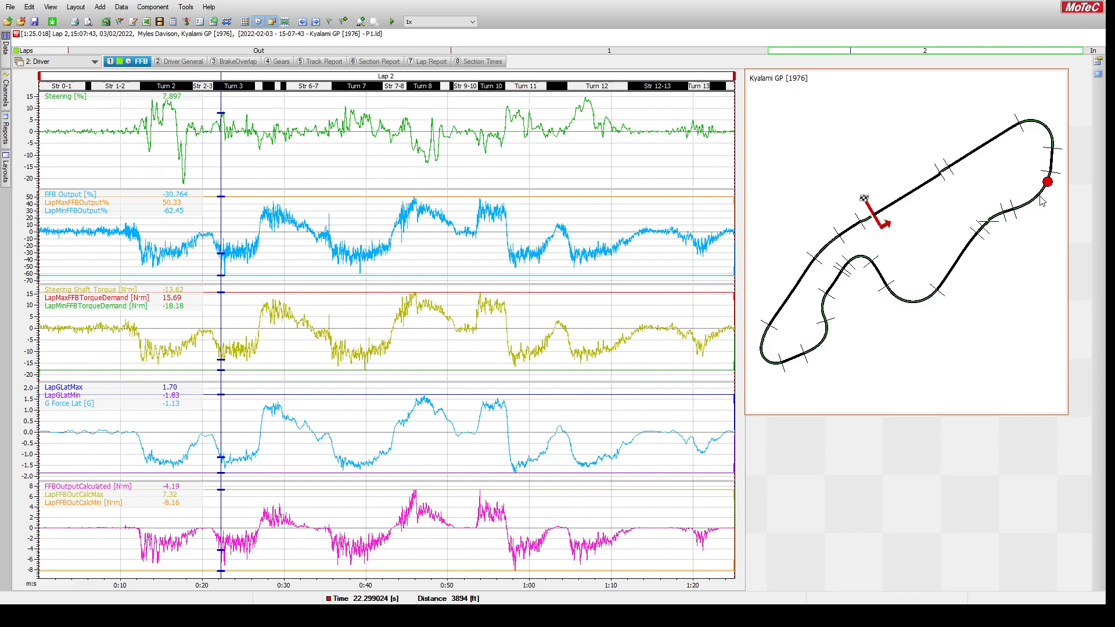
{"action": "left_click_drag", "start_coordinate": [1048, 183], "coordinate": [1032, 207]}
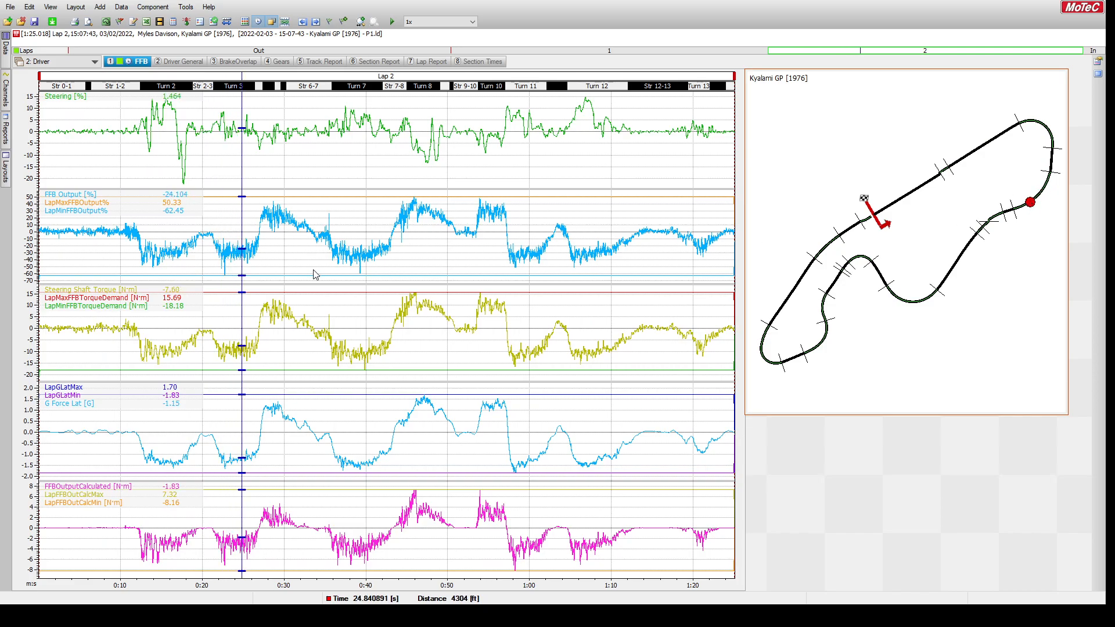
- Examine the FFB Output and Steering Shaft Torque traces by moving the cursor to Turn 8 and back to the start of Str 6-7
{"action": "left_click_drag", "start_coordinate": [240, 221], "coordinate": [419, 219]}
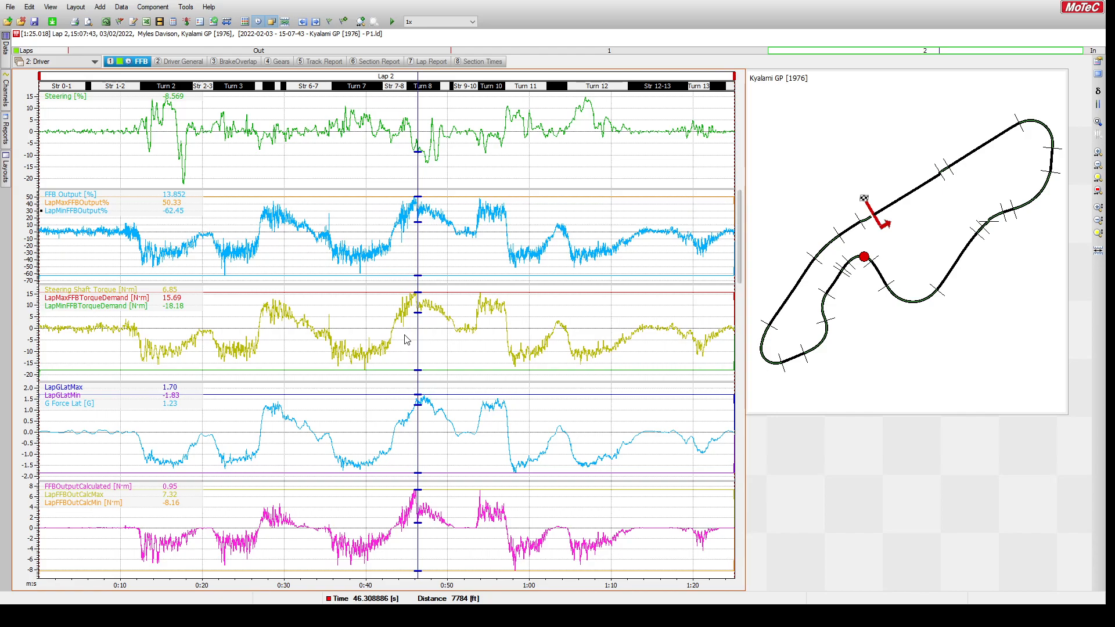
{"action": "left_click", "coordinate": [299, 341]}
{"action": "mouse_move", "coordinate": [301, 341]}
{"action": "left_mouse_down"}
{"action": "mouse_move", "coordinate": [272, 342]}
{"action": "mouse_move", "coordinate": [318, 348]}
{"action": "left_mouse_up"}
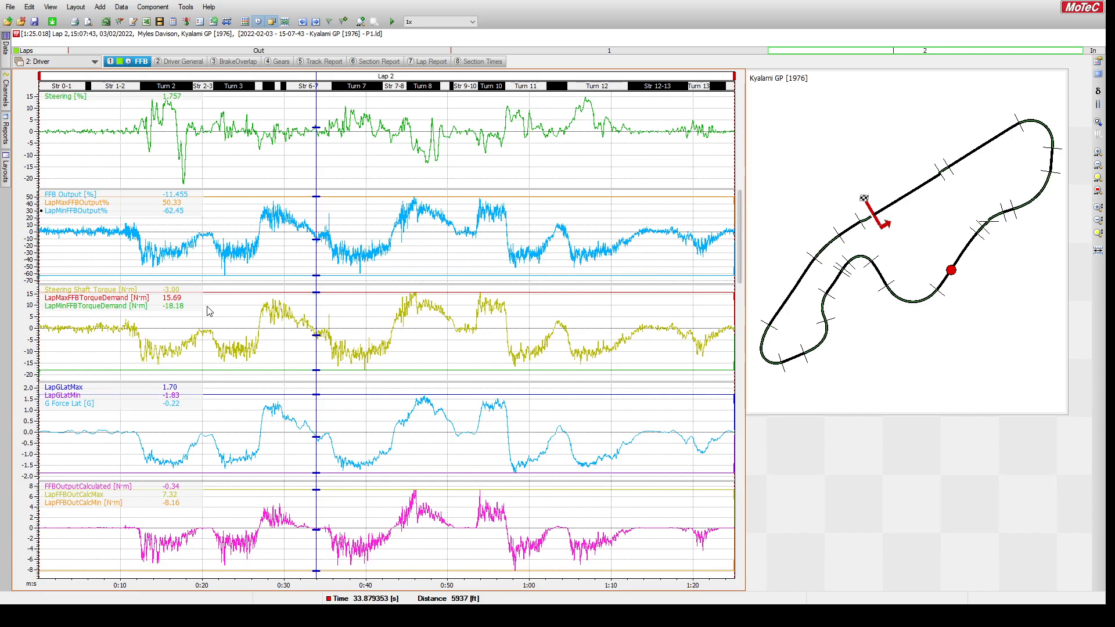
{"action": "left_click_drag", "start_coordinate": [316, 302], "coordinate": [286, 303]}
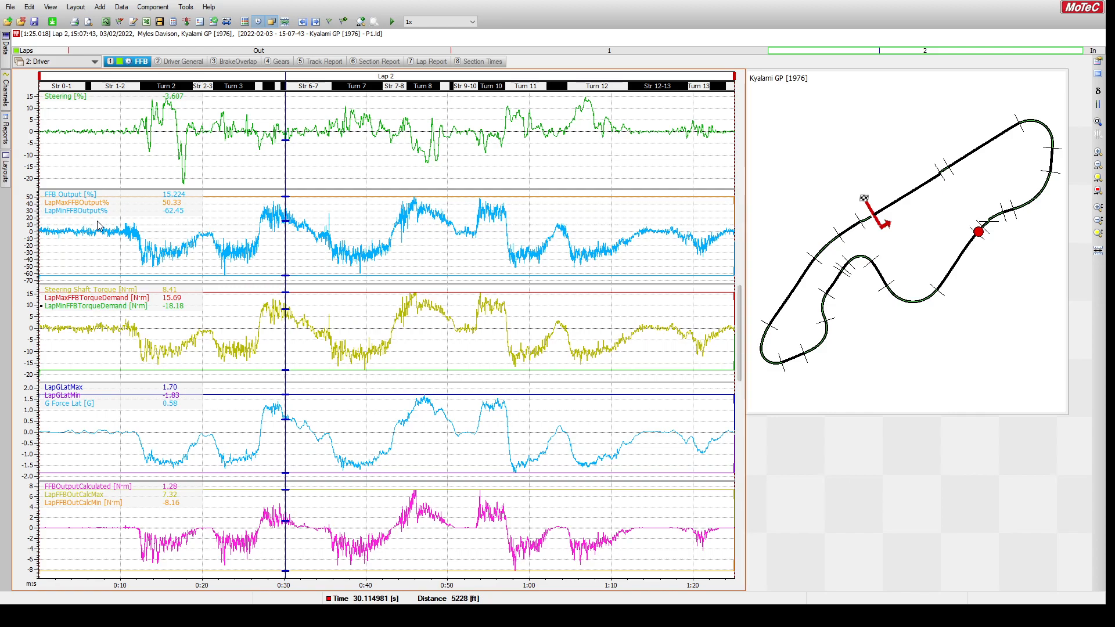
{"action": "mouse_move", "coordinate": [287, 250]}
{"action": "left_mouse_down"}
{"action": "mouse_move", "coordinate": [168, 250]}
{"action": "mouse_move", "coordinate": [189, 236]}
{"action": "mouse_move", "coordinate": [289, 242]}
{"action": "left_mouse_up"}
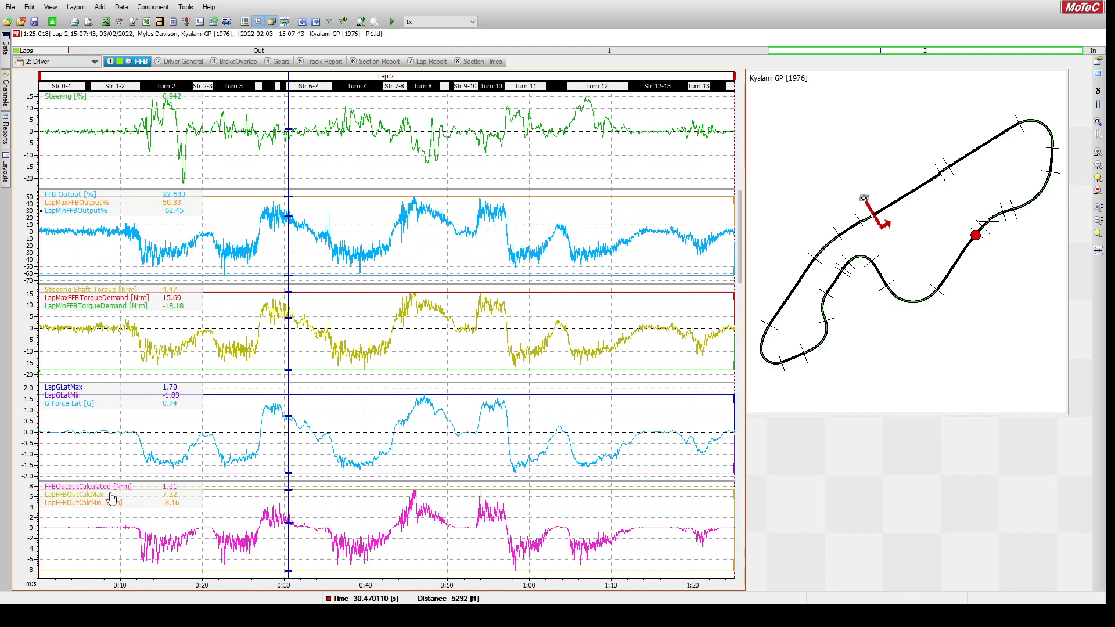
- Examine the FFBOutputCalculated trace by moving the cursor to Str 2-3, then through Turn 8 to Turn 12
{"action": "left_click_drag", "start_coordinate": [288, 507], "coordinate": [214, 506]}
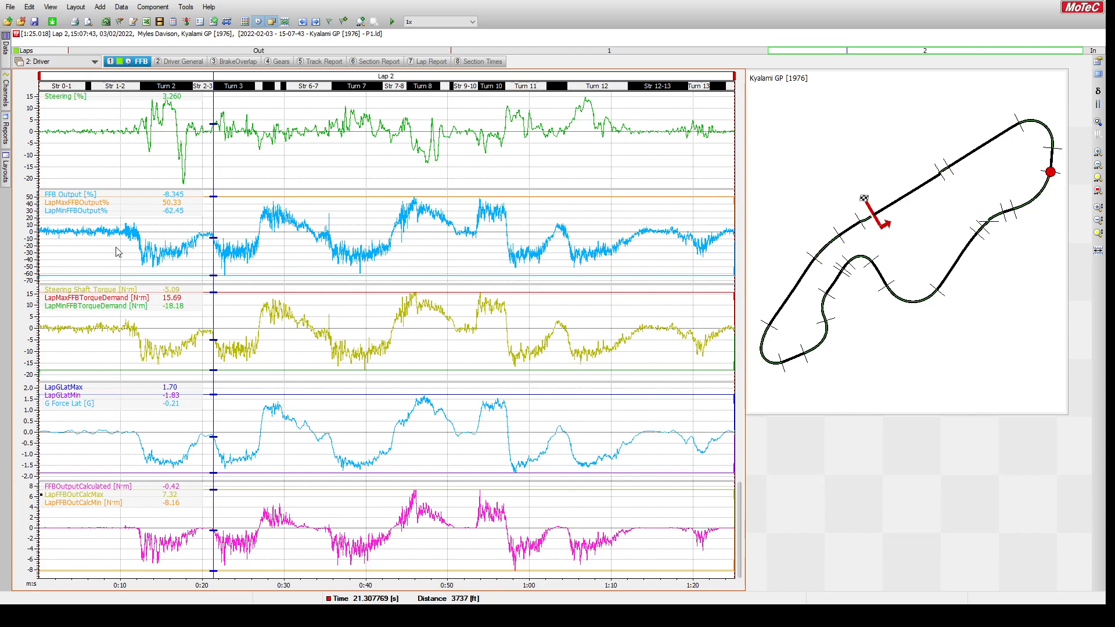
{"action": "left_click_drag", "start_coordinate": [211, 503], "coordinate": [224, 507]}
{"action": "key", "text": "Right"}
{"action": "key", "text": "Right"}
{"action": "key", "text": "Left"}
{"action": "left_click_drag", "start_coordinate": [224, 506], "coordinate": [412, 505]}
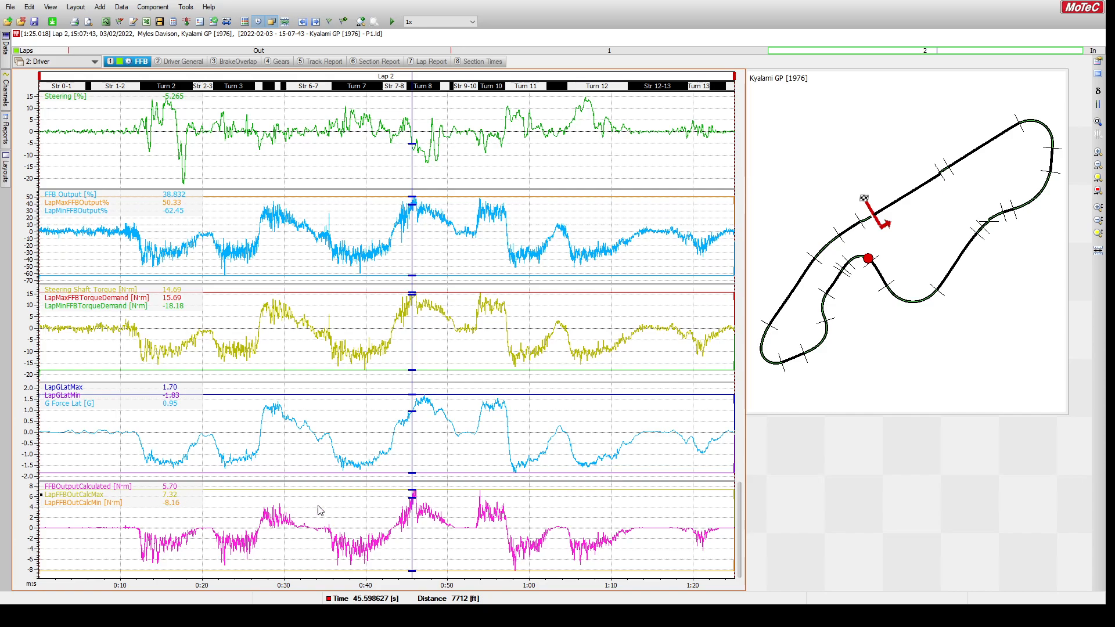
{"action": "left_click_drag", "start_coordinate": [412, 489], "coordinate": [566, 511]}
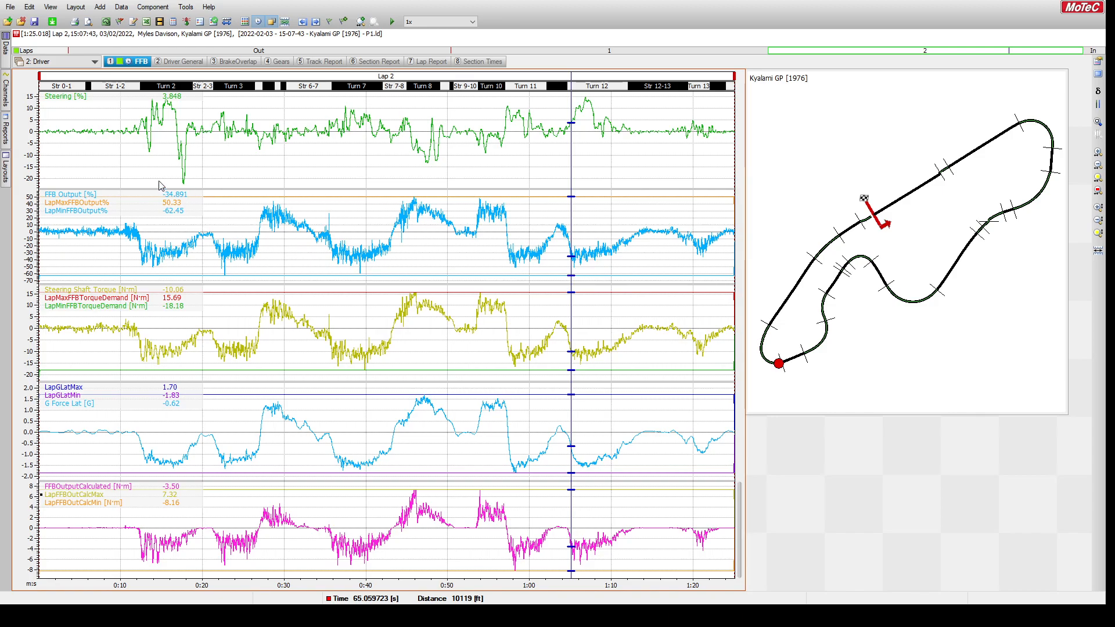
- Inspect Str 2-3 on the Driver General worksheet and the throttle trace through Turn 2 on the BrakeOverlap worksheet
{"action": "left_click", "coordinate": [184, 62]}
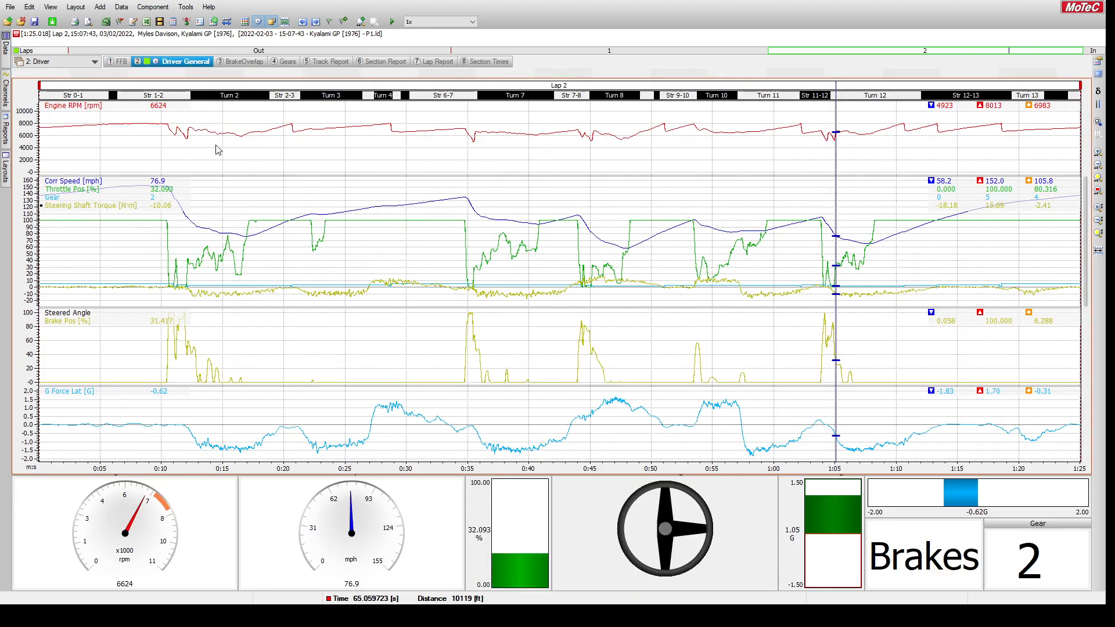
{"action": "left_click_drag", "start_coordinate": [123, 265], "coordinate": [273, 279]}
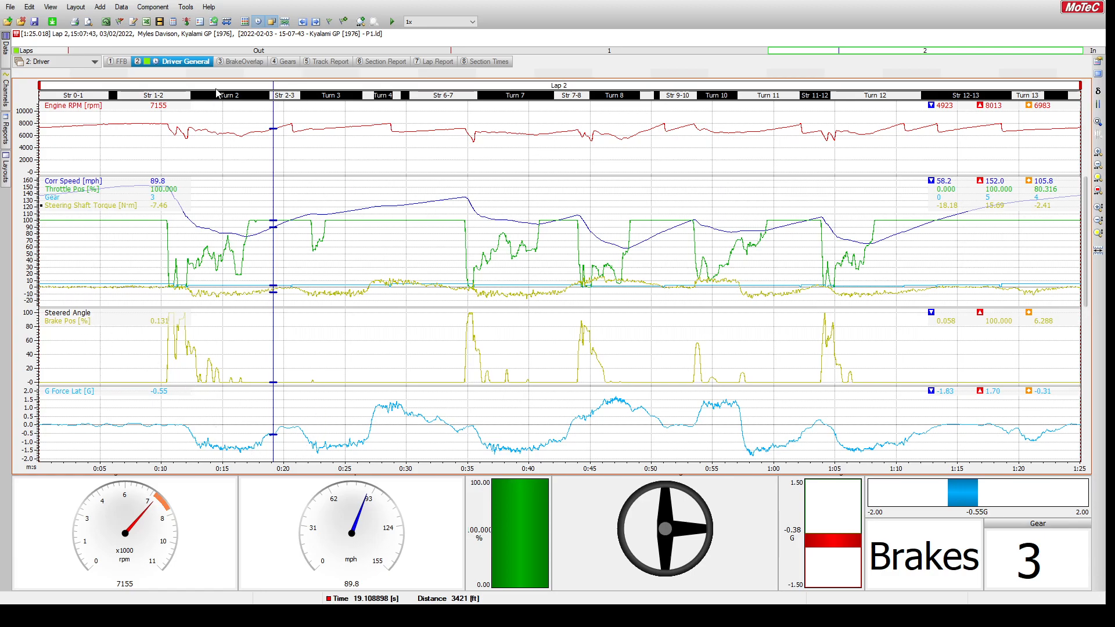
{"action": "left_click", "coordinate": [240, 61]}
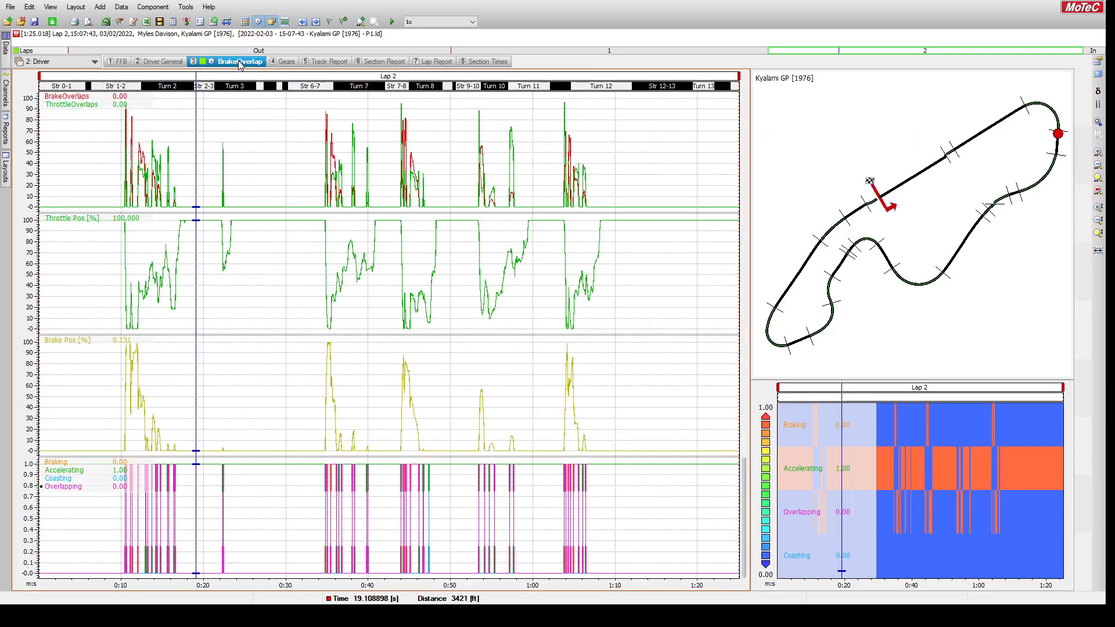
{"action": "left_click_drag", "start_coordinate": [197, 280], "coordinate": [159, 303]}
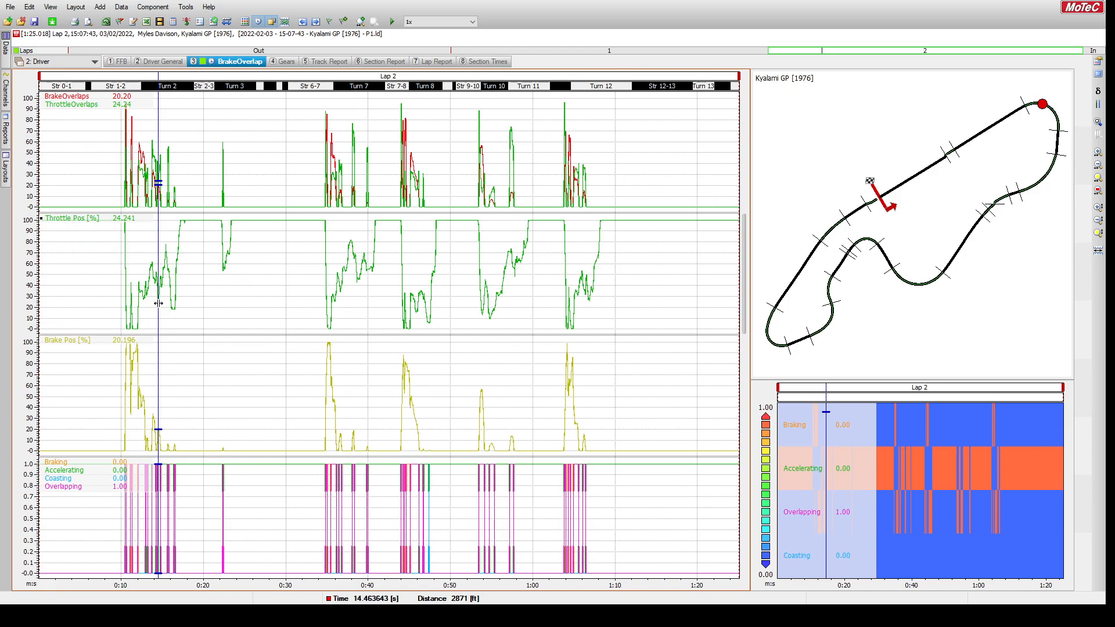
{"action": "left_click_drag", "start_coordinate": [159, 304], "coordinate": [189, 317]}
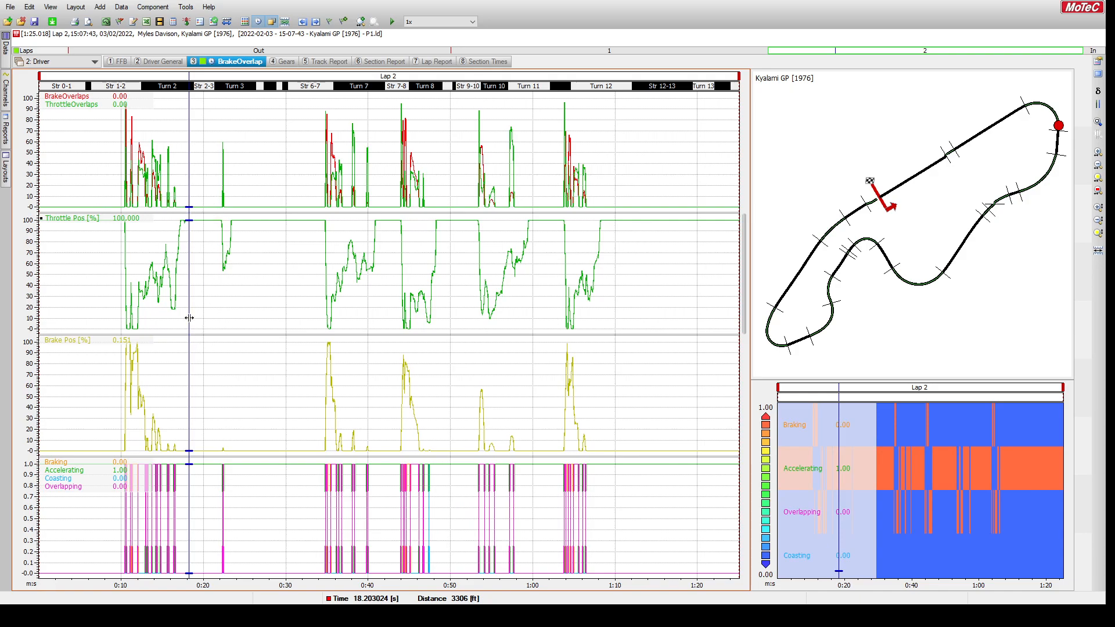
- Examine the BrakeOverlaps and ThrottleOverlaps traces from the Turn 2 braking zone through to Turn 3
{"action": "left_click", "coordinate": [209, 218]}
{"action": "left_click", "coordinate": [198, 204]}
{"action": "left_click_drag", "start_coordinate": [198, 204], "coordinate": [129, 202]}
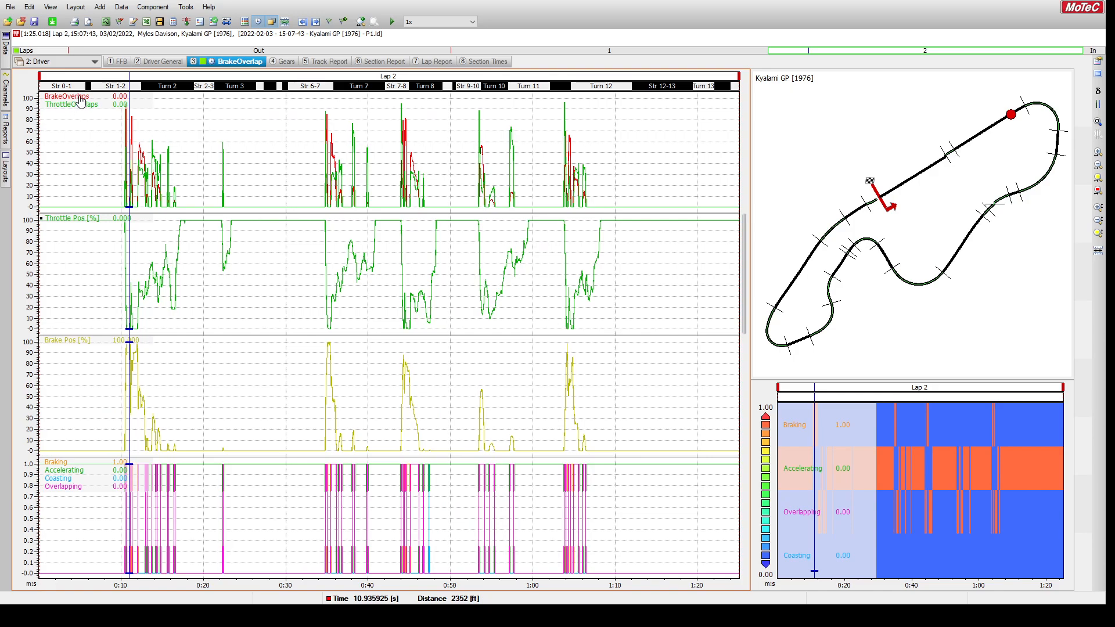
{"action": "left_click_drag", "start_coordinate": [113, 150], "coordinate": [165, 170]}
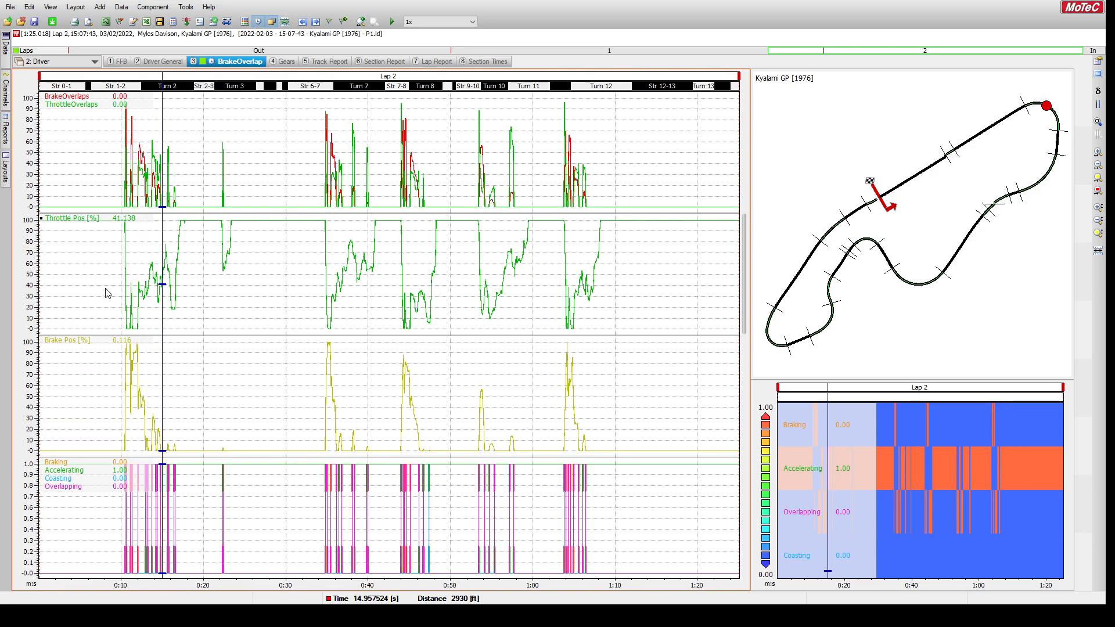
{"action": "mouse_move", "coordinate": [162, 309]}
{"action": "left_mouse_down"}
{"action": "mouse_move", "coordinate": [264, 331]}
{"action": "mouse_move", "coordinate": [212, 333]}
{"action": "mouse_move", "coordinate": [250, 334]}
{"action": "left_mouse_up"}
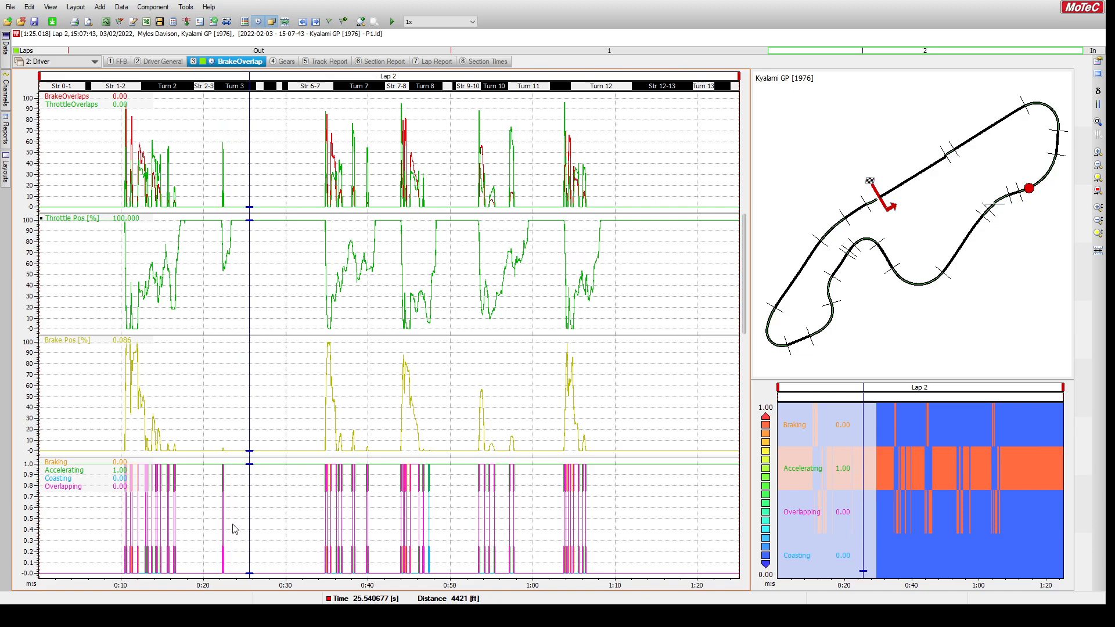
- Examine the Braking, Accelerating, Coasting and Overlapping states around Str 2-3 and at the end of Str 6-7
{"action": "mouse_move", "coordinate": [248, 492]}
{"action": "left_mouse_down"}
{"action": "mouse_move", "coordinate": [188, 495]}
{"action": "mouse_move", "coordinate": [245, 498]}
{"action": "left_mouse_up"}
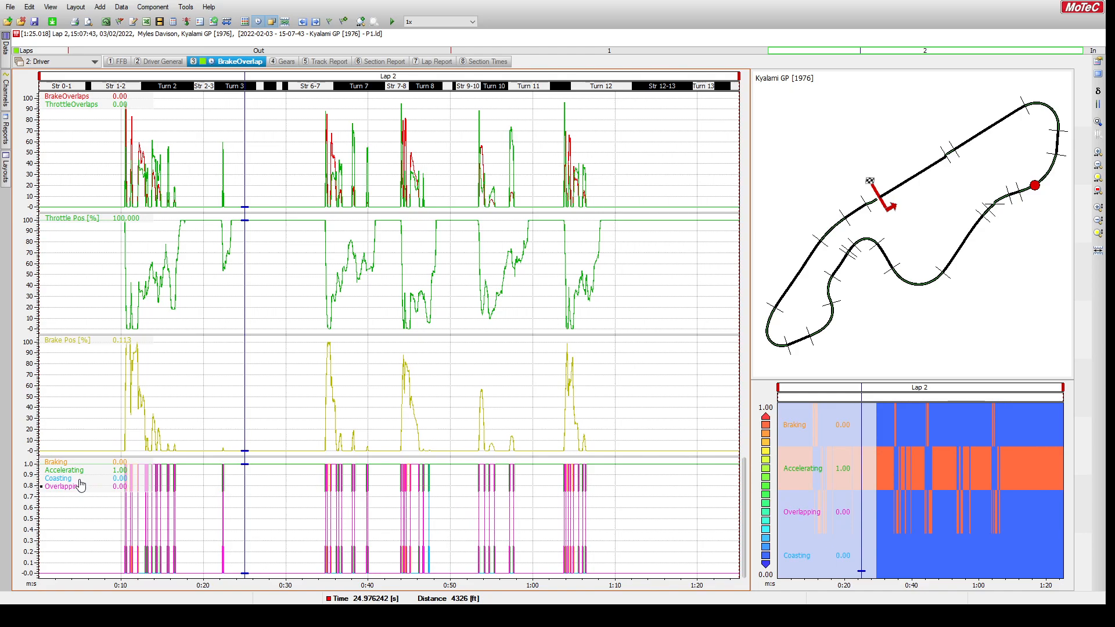
{"action": "mouse_move", "coordinate": [244, 515]}
{"action": "left_mouse_down"}
{"action": "mouse_move", "coordinate": [303, 515]}
{"action": "mouse_move", "coordinate": [125, 511]}
{"action": "mouse_move", "coordinate": [190, 507]}
{"action": "left_mouse_up"}
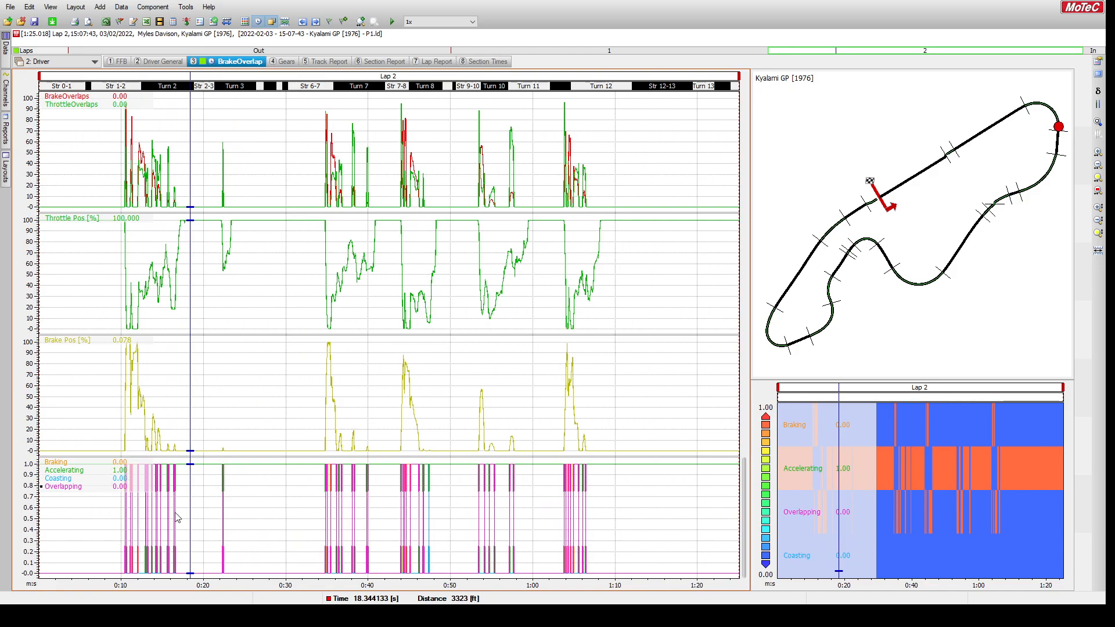
{"action": "left_click_drag", "start_coordinate": [191, 510], "coordinate": [202, 515]}
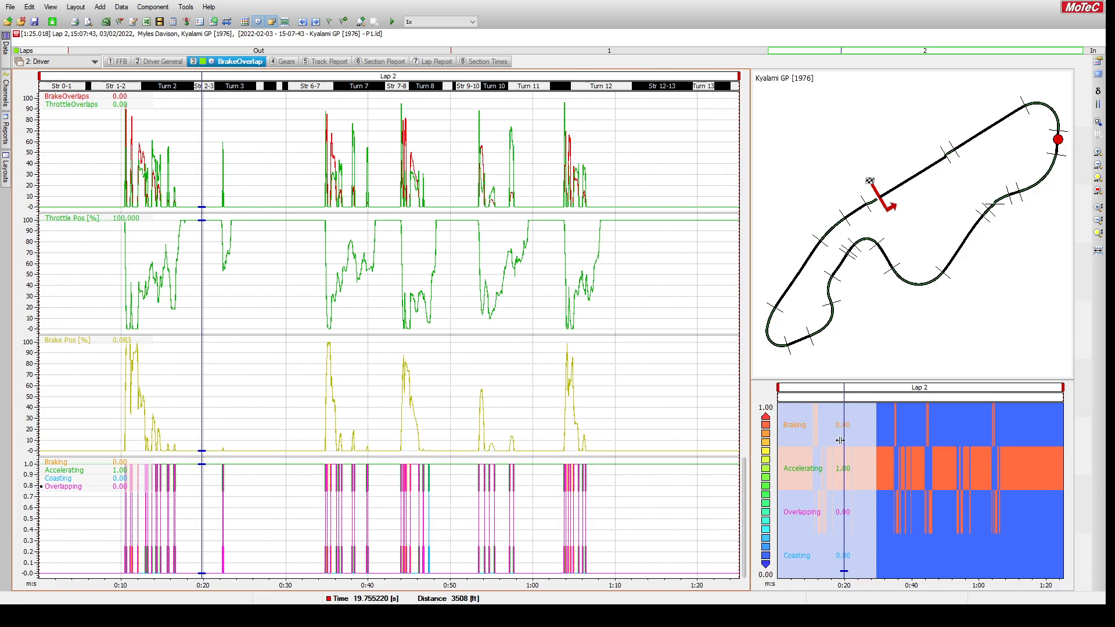
{"action": "left_click_drag", "start_coordinate": [844, 443], "coordinate": [877, 443]}
{"action": "left_click_drag", "start_coordinate": [892, 443], "coordinate": [894, 443]}
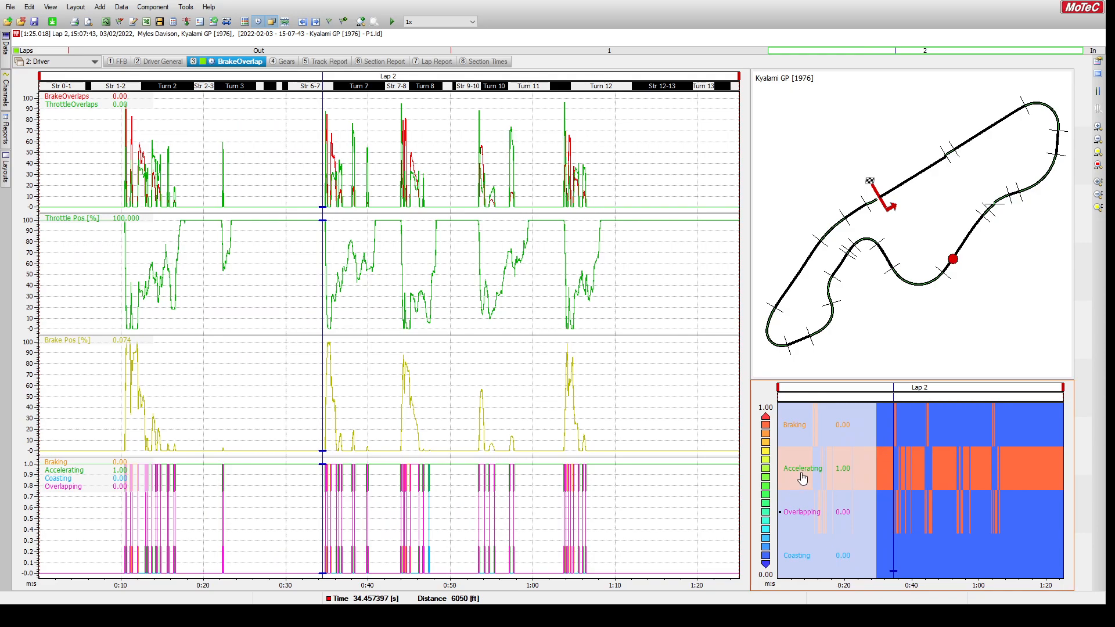
- Examine the Braking, Accelerating, Overlapping and Coasting bands from the end of Str 6-7 to just past Turn 8
{"action": "mouse_move", "coordinate": [893, 473]}
{"action": "left_mouse_down"}
{"action": "mouse_move", "coordinate": [876, 474]}
{"action": "mouse_move", "coordinate": [898, 477]}
{"action": "left_mouse_up"}
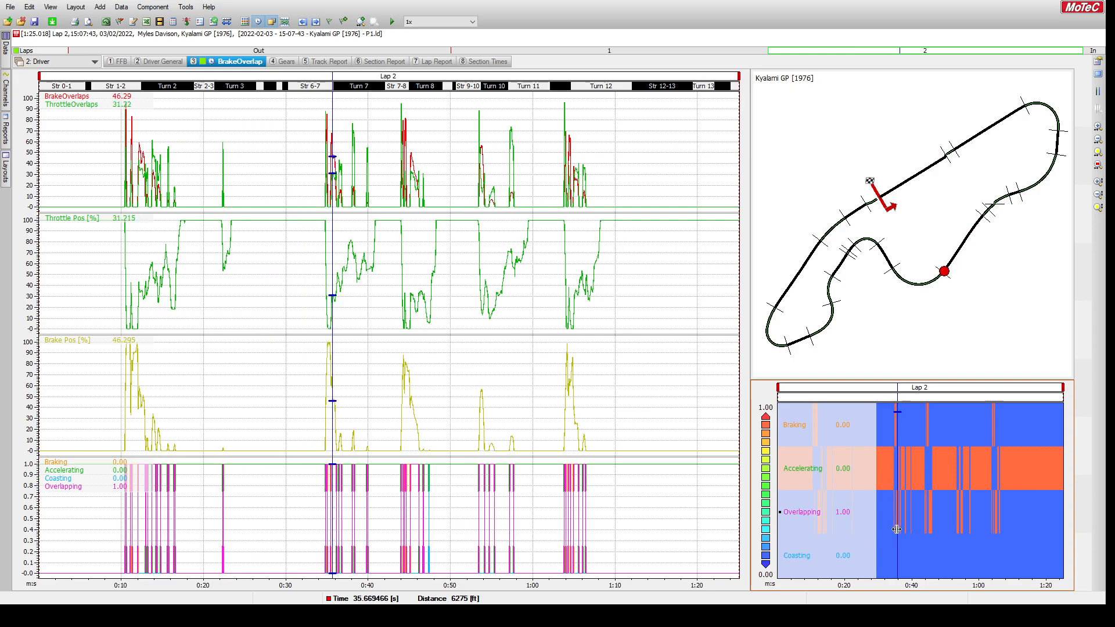
{"action": "left_click", "coordinate": [893, 565]}
{"action": "left_click_drag", "start_coordinate": [893, 565], "coordinate": [942, 557]}
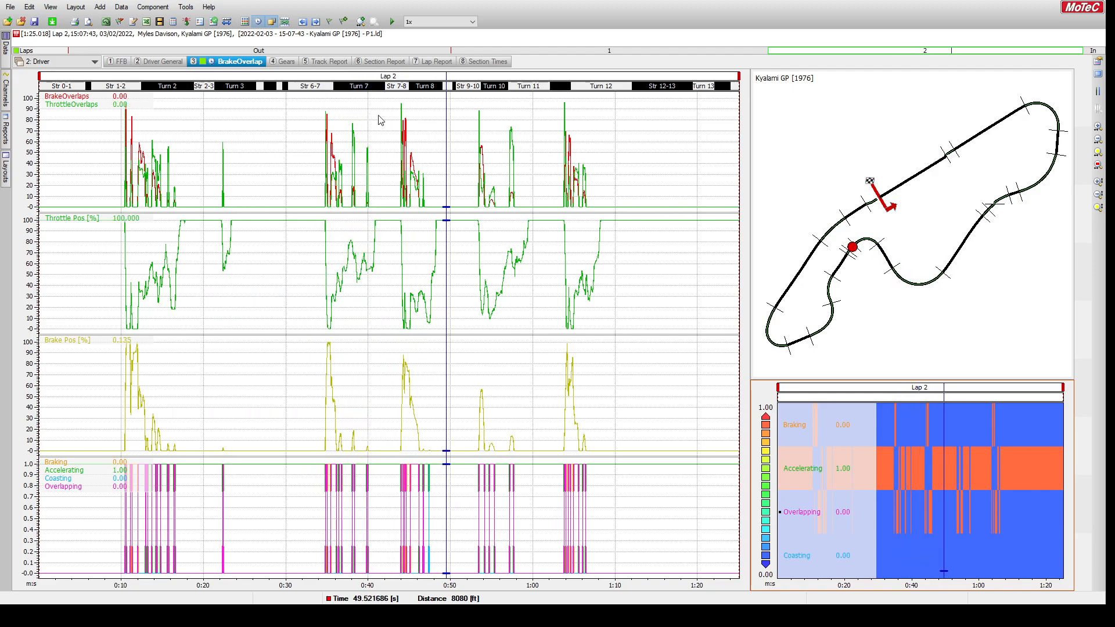
- Examine the Gear, Ground Speed, throttle and brake traces on the Gears worksheet through the Str 1-2 braking zone
{"action": "left_click", "coordinate": [282, 62]}
{"action": "left_click_drag", "start_coordinate": [77, 166], "coordinate": [88, 164]}
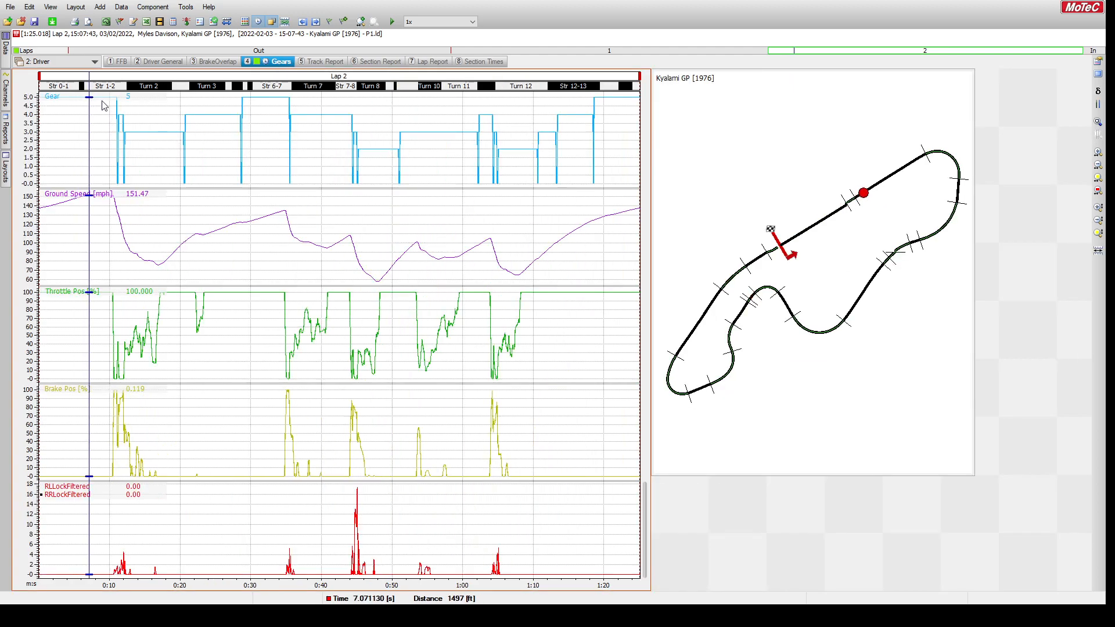
{"action": "left_click_drag", "start_coordinate": [97, 162], "coordinate": [116, 161]}
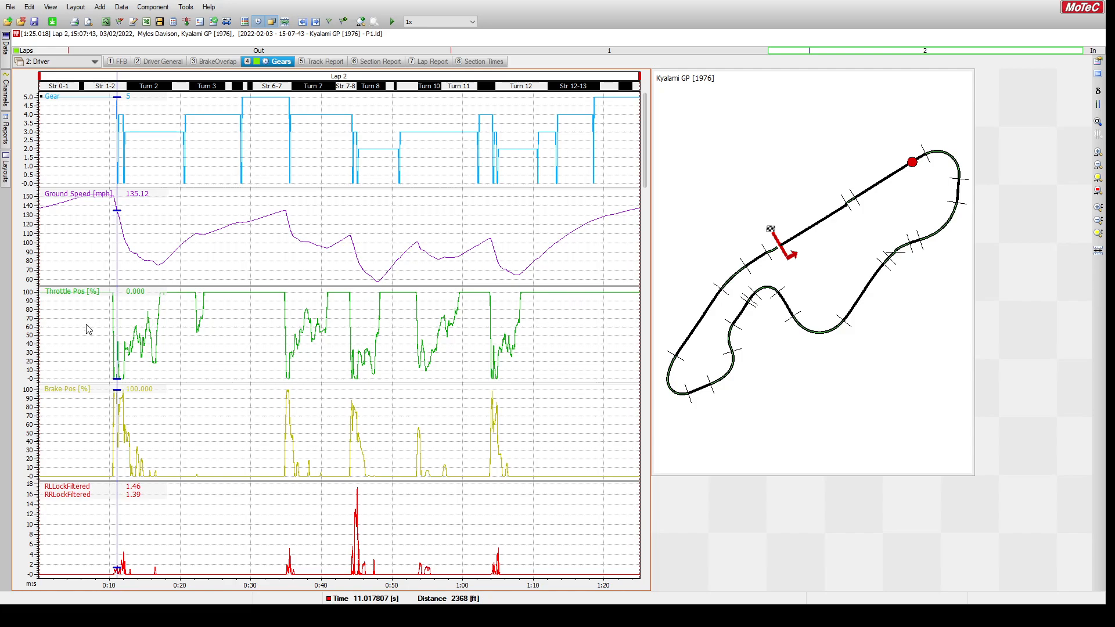
{"action": "left_click_drag", "start_coordinate": [116, 519], "coordinate": [103, 520]}
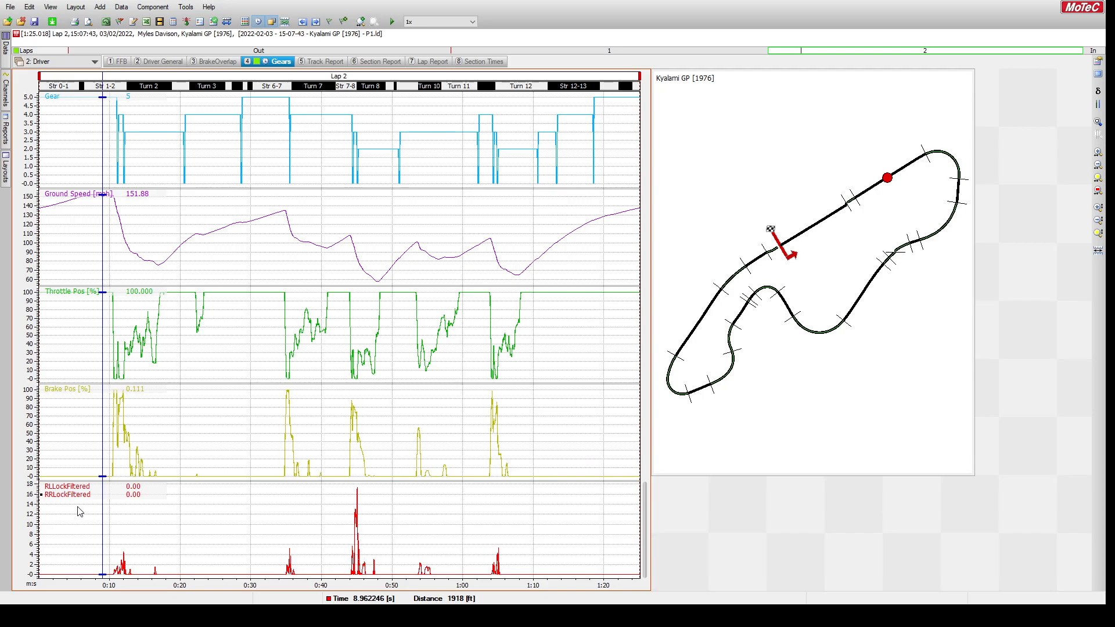
- Compare the RLLockFiltered and RRLockFiltered traces in the braking zones before Turn 2 and at Turn 8
{"action": "left_click_drag", "start_coordinate": [100, 510], "coordinate": [336, 525]}
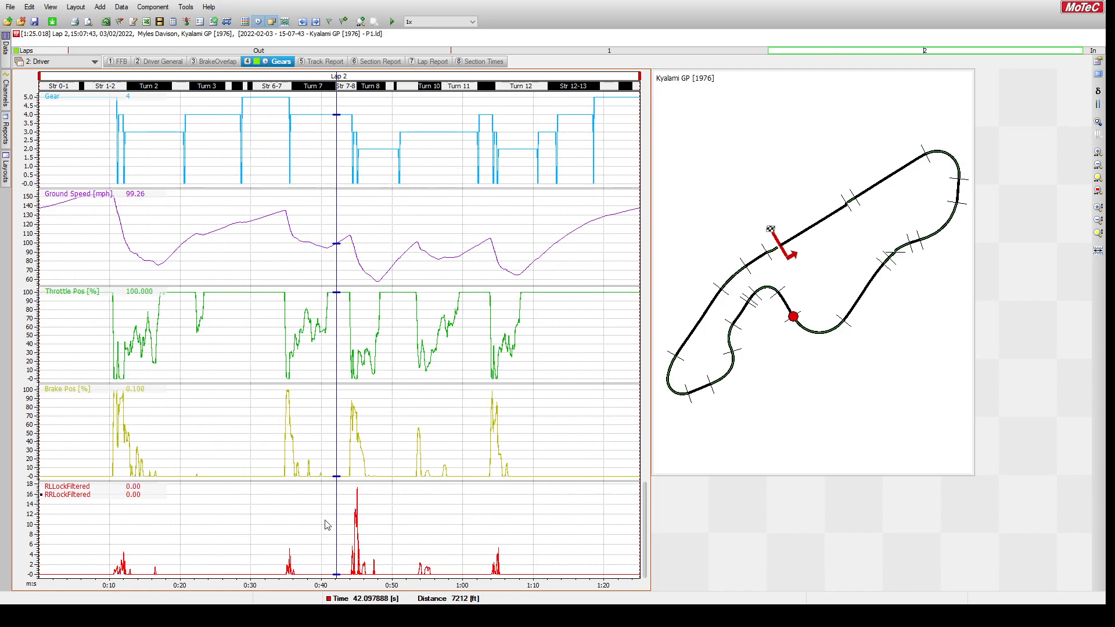
{"action": "left_click_drag", "start_coordinate": [336, 506], "coordinate": [121, 526]}
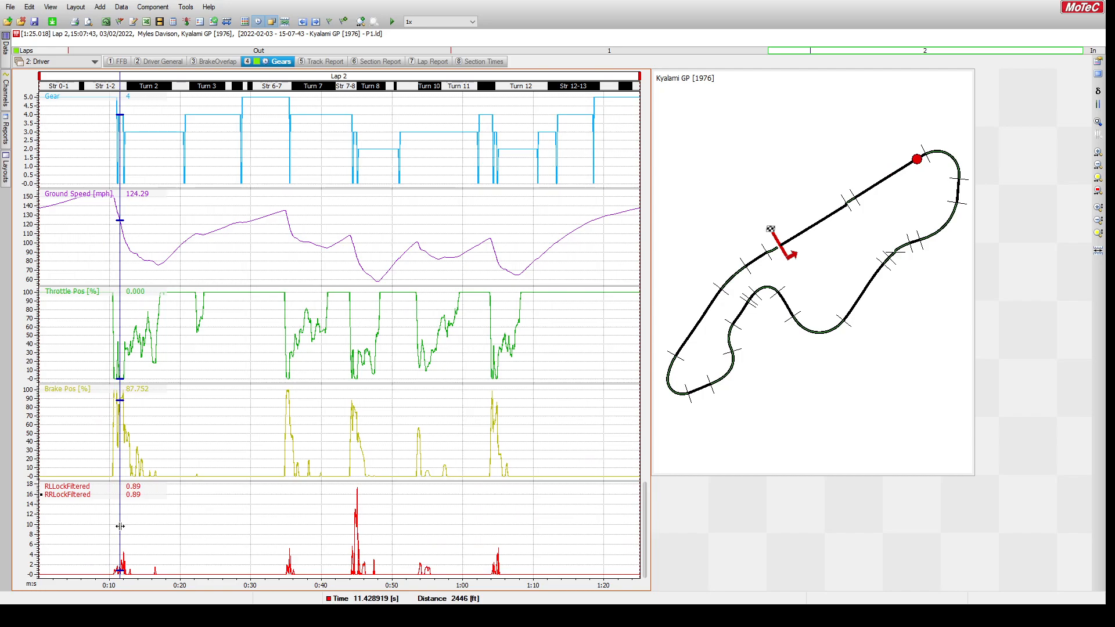
{"action": "mouse_move", "coordinate": [120, 526]}
{"action": "left_mouse_down"}
{"action": "mouse_move", "coordinate": [358, 530]}
{"action": "mouse_move", "coordinate": [357, 504]}
{"action": "left_mouse_up"}
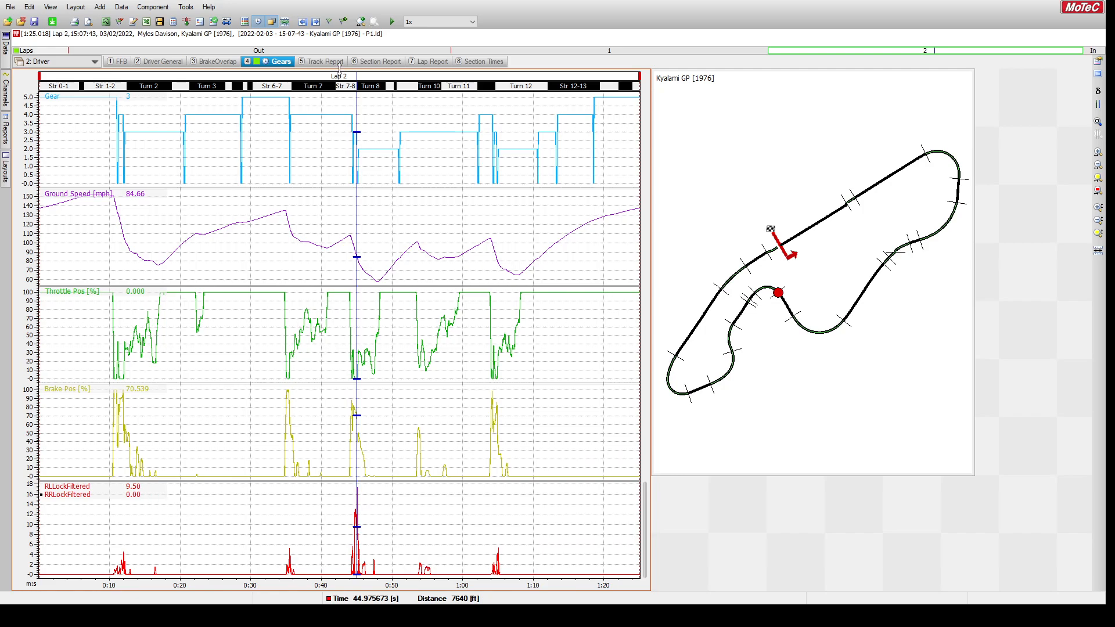
- Review the Track Report, Section Report with its Str 11-12 speeds, Lap Report and Section Times worksheets
{"action": "left_click", "coordinate": [321, 62]}
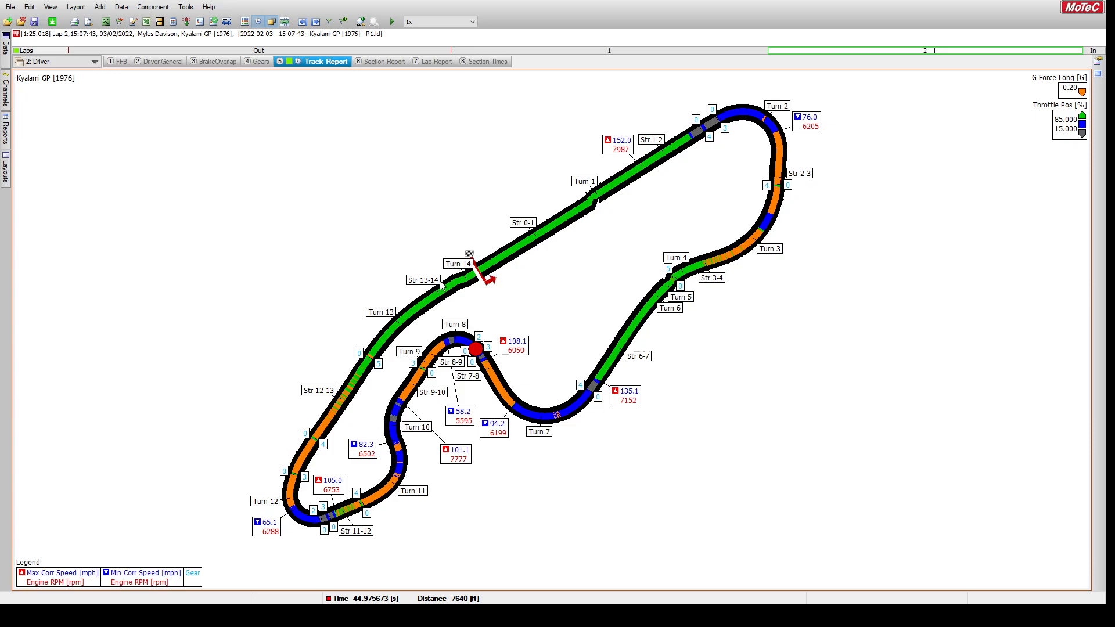
{"action": "left_click", "coordinate": [380, 62]}
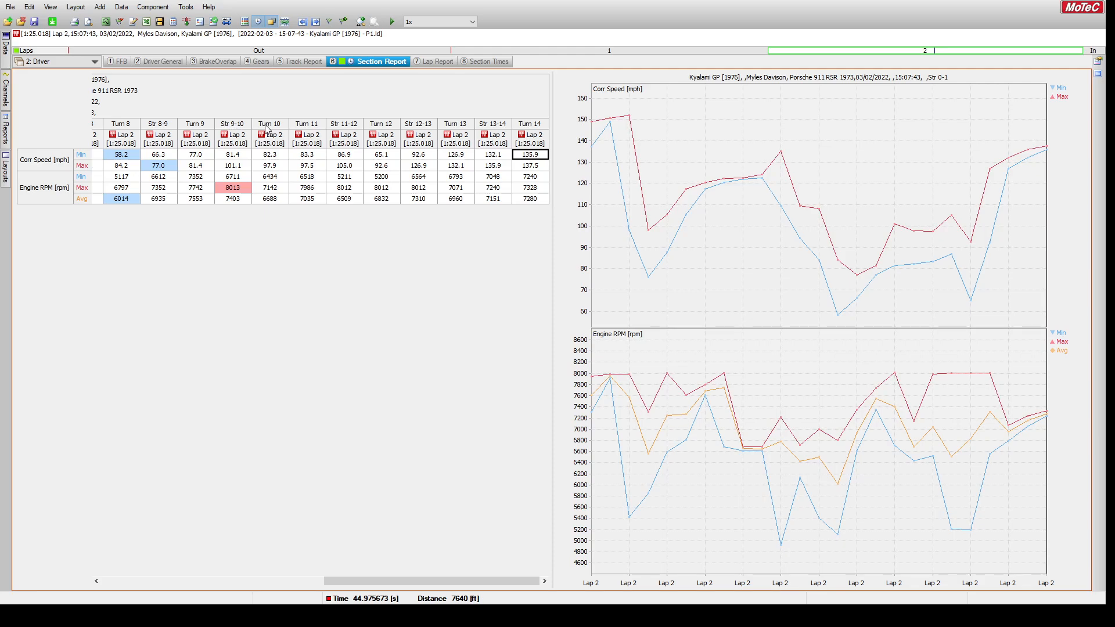
{"action": "left_click", "coordinate": [351, 157]}
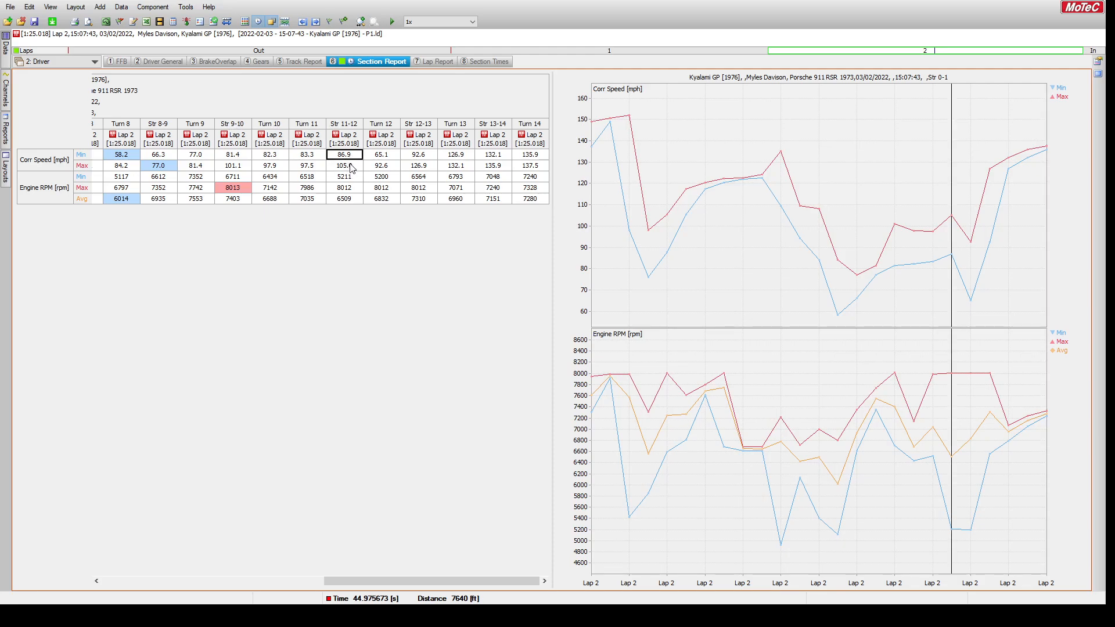
{"action": "left_click", "coordinate": [438, 61]}
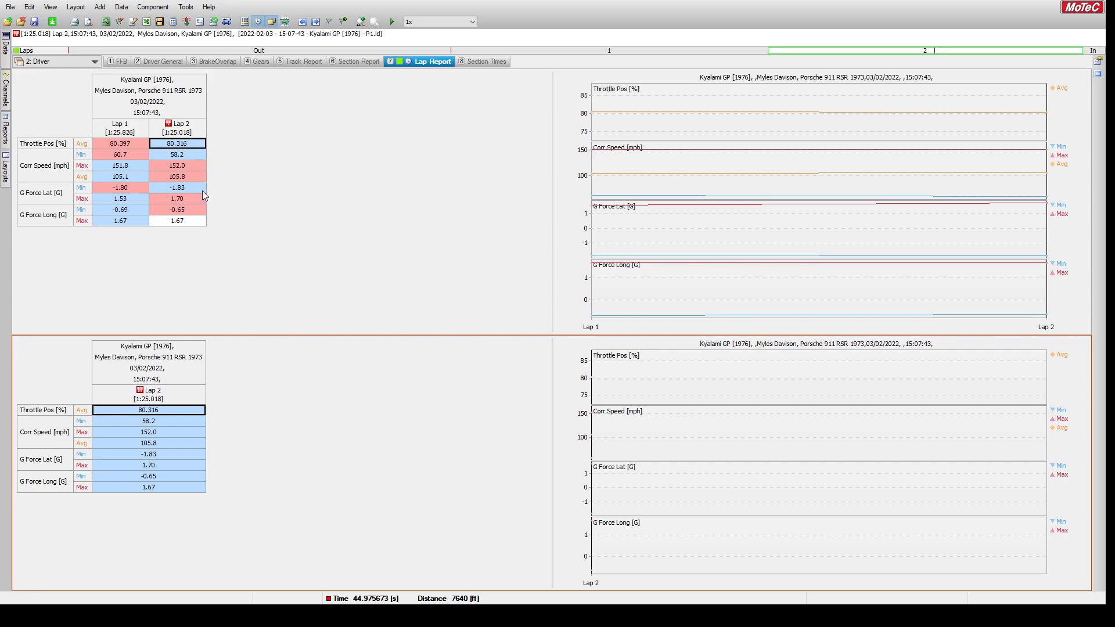
{"action": "left_click", "coordinate": [485, 62]}
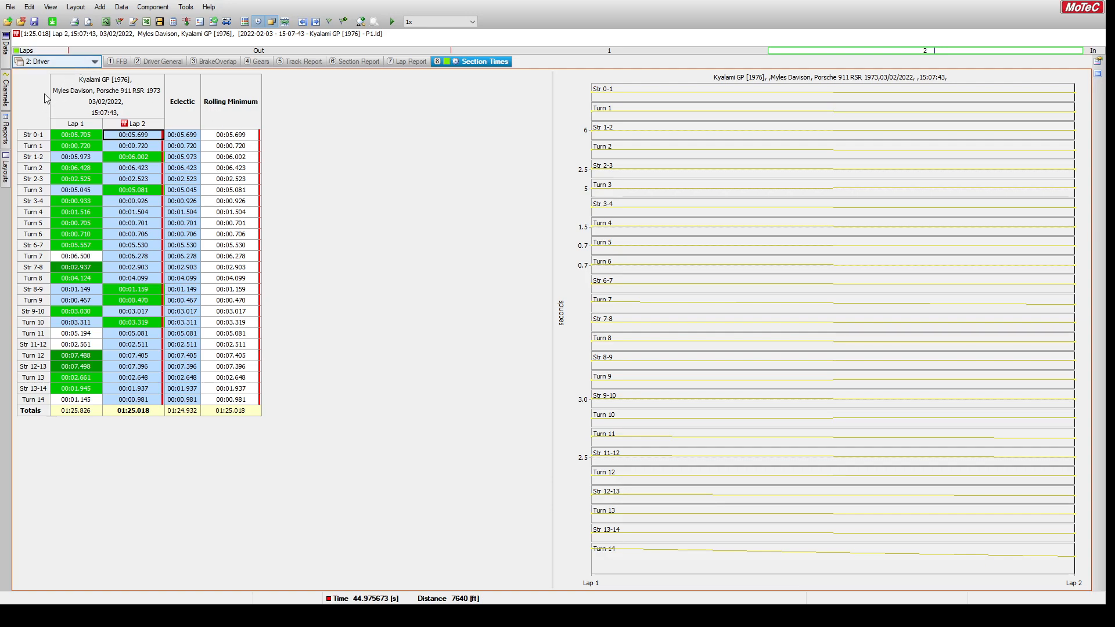
- Examine the speed, G force and brake temperature traces on the Brakes General worksheet up to Str 6-7, plus the Brake Temp Rainbow maps
{"action": "key", "text": "Down"}
{"action": "left_click_drag", "start_coordinate": [172, 187], "coordinate": [100, 169]}
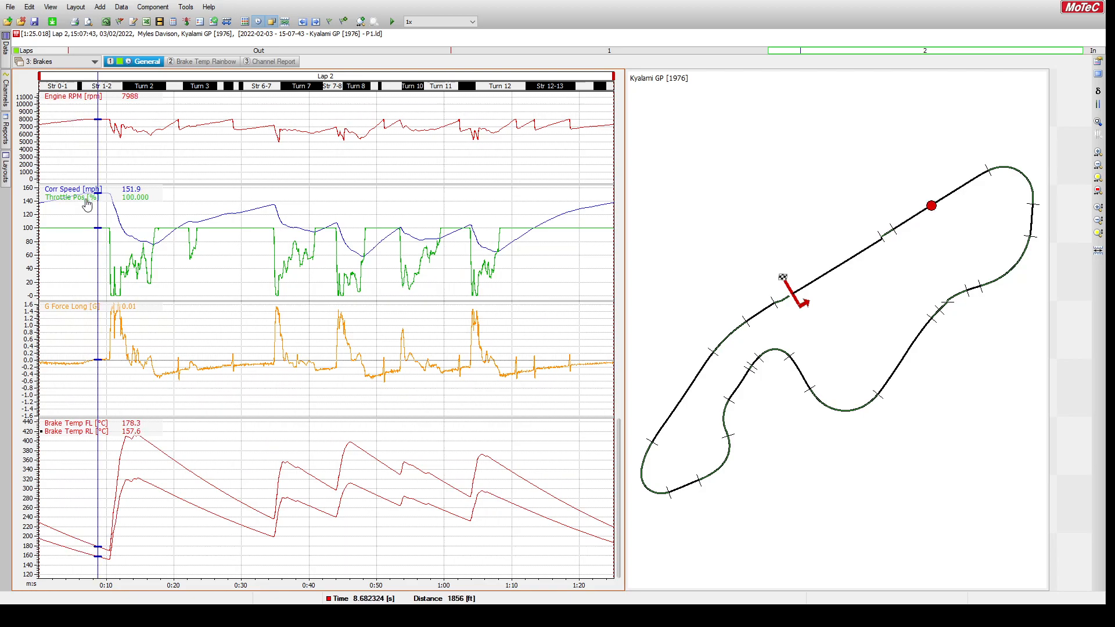
{"action": "left_click", "coordinate": [84, 346]}
{"action": "left_click_drag", "start_coordinate": [86, 347], "coordinate": [103, 405]}
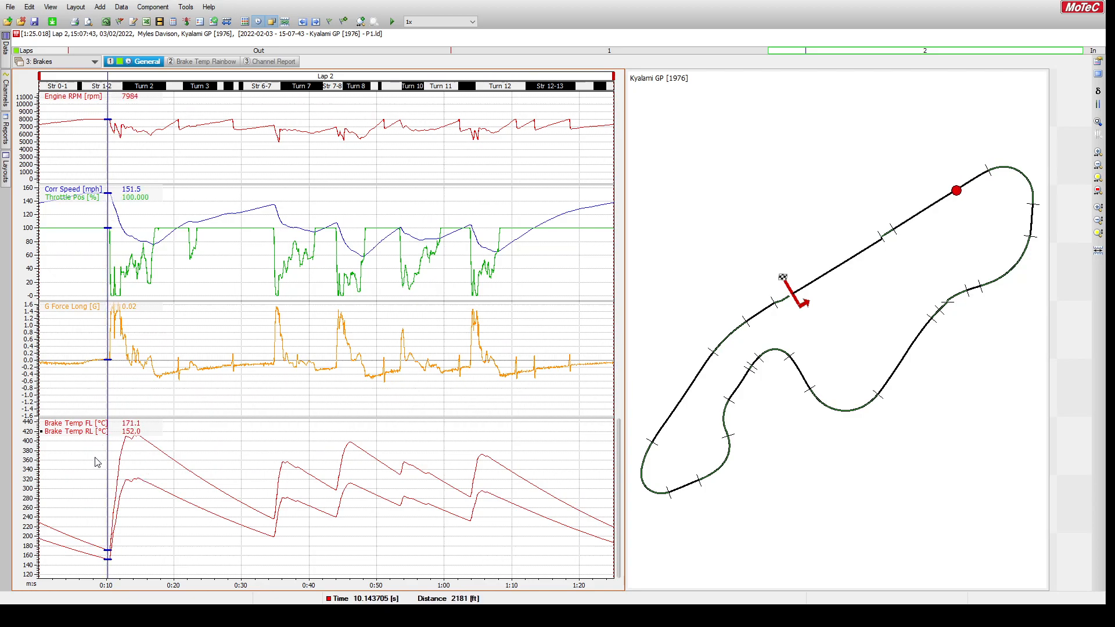
{"action": "left_click_drag", "start_coordinate": [108, 452], "coordinate": [269, 466]}
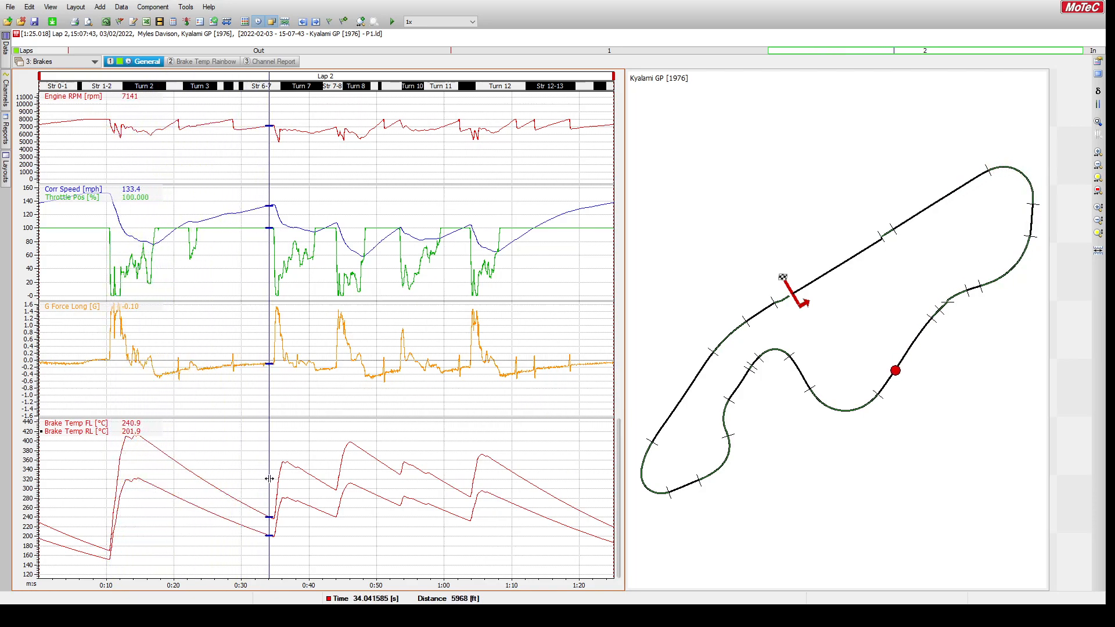
{"action": "left_click", "coordinate": [206, 62]}
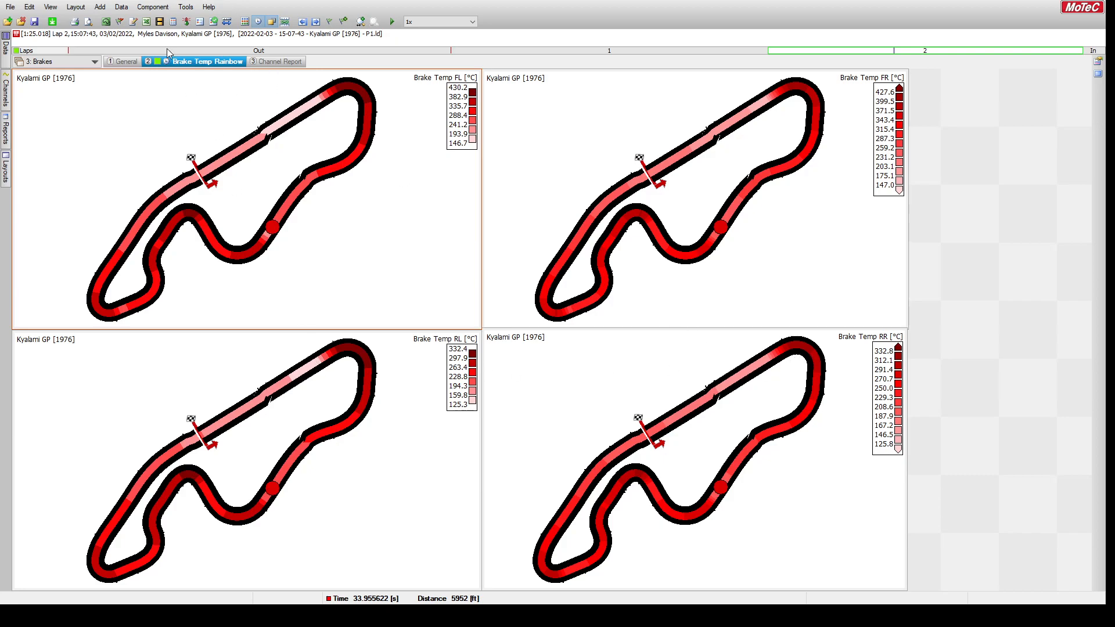
- Switch to the Suspension workbook and view the Susp Positions and Susp Histo worksheets
{"action": "left_click", "coordinate": [52, 110]}
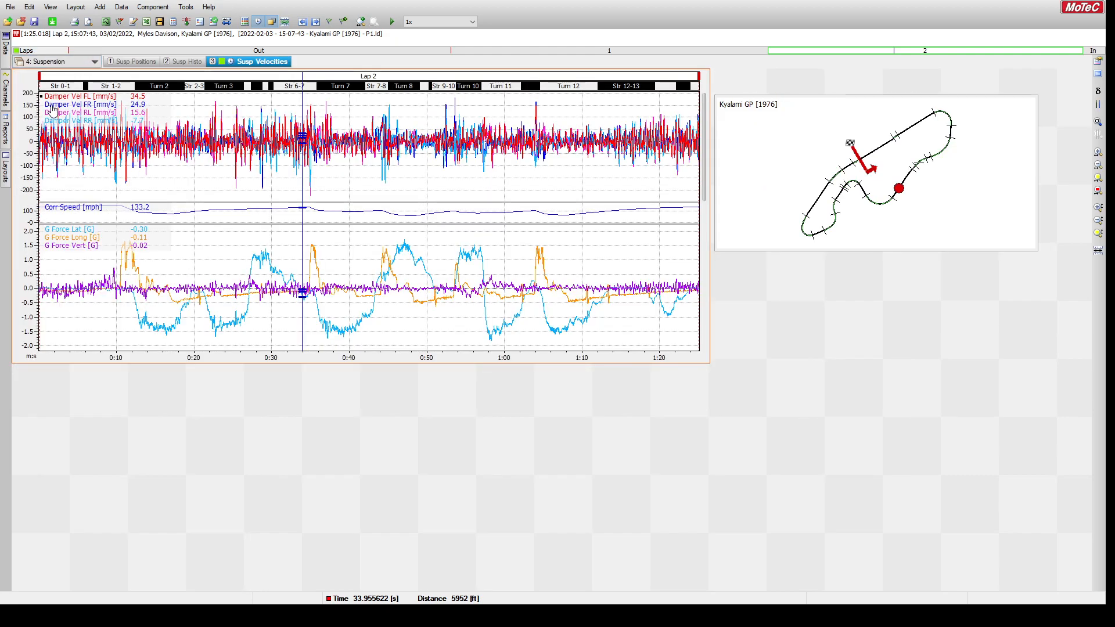
{"action": "left_click", "coordinate": [138, 62]}
{"action": "left_click", "coordinate": [212, 61]}
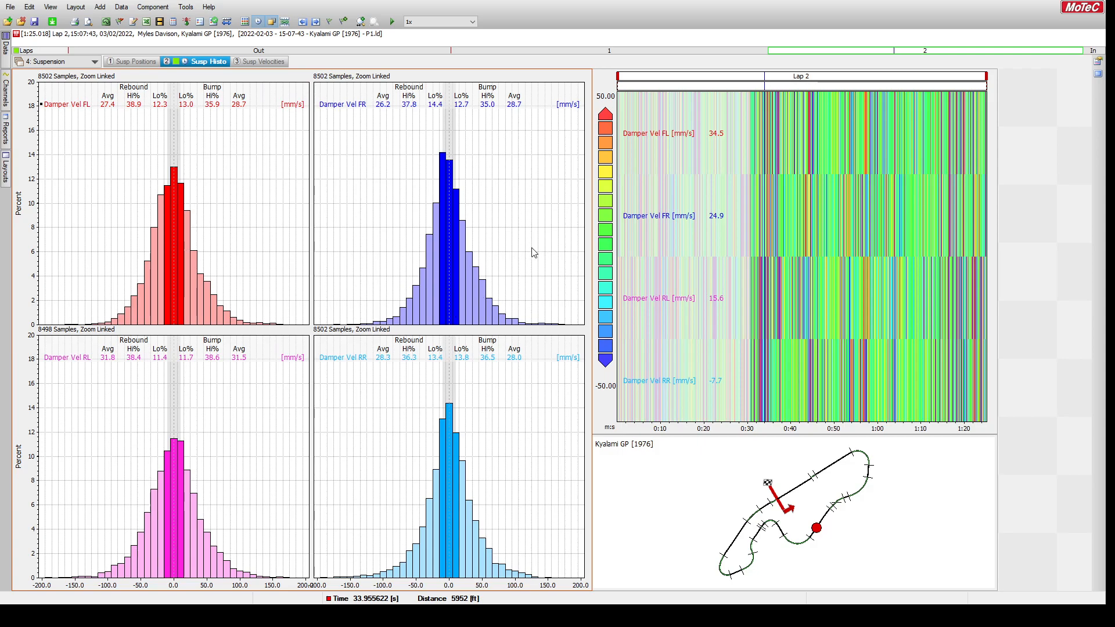
- Inspect the damper velocity bands and histograms for a short Lap 2 section around 0:44, near Turn 8
{"action": "mouse_move", "coordinate": [713, 207]}
{"action": "left_mouse_down"}
{"action": "mouse_move", "coordinate": [808, 205]}
{"action": "mouse_move", "coordinate": [783, 225]}
{"action": "mouse_move", "coordinate": [867, 228]}
{"action": "mouse_move", "coordinate": [821, 220]}
{"action": "left_mouse_up"}
{"action": "scroll", "coordinate": [835, 226], "scroll_direction": "up", "scroll_amount": 1}
{"action": "scroll", "coordinate": [834, 226], "scroll_direction": "up", "scroll_amount": 3}
{"action": "scroll", "coordinate": [814, 222], "scroll_direction": "down", "scroll_amount": 1}
{"action": "left_click", "coordinate": [800, 221]}
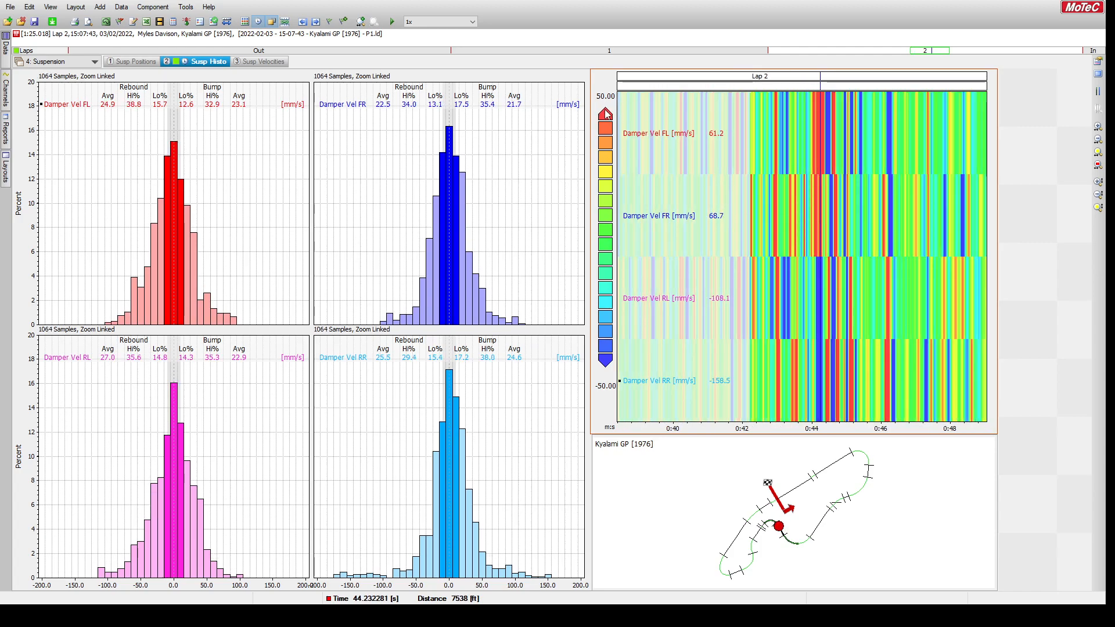
{"action": "mouse_move", "coordinate": [812, 205]}
{"action": "left_mouse_down"}
{"action": "mouse_move", "coordinate": [800, 209]}
{"action": "mouse_move", "coordinate": [834, 204]}
{"action": "mouse_move", "coordinate": [825, 213]}
{"action": "left_mouse_up"}
- Compare the zoom-linked damper velocity histograms over progressively wider ranges, from part of Lap 2 to the whole outing
{"action": "scroll", "coordinate": [720, 256], "scroll_direction": "down", "scroll_amount": 4}
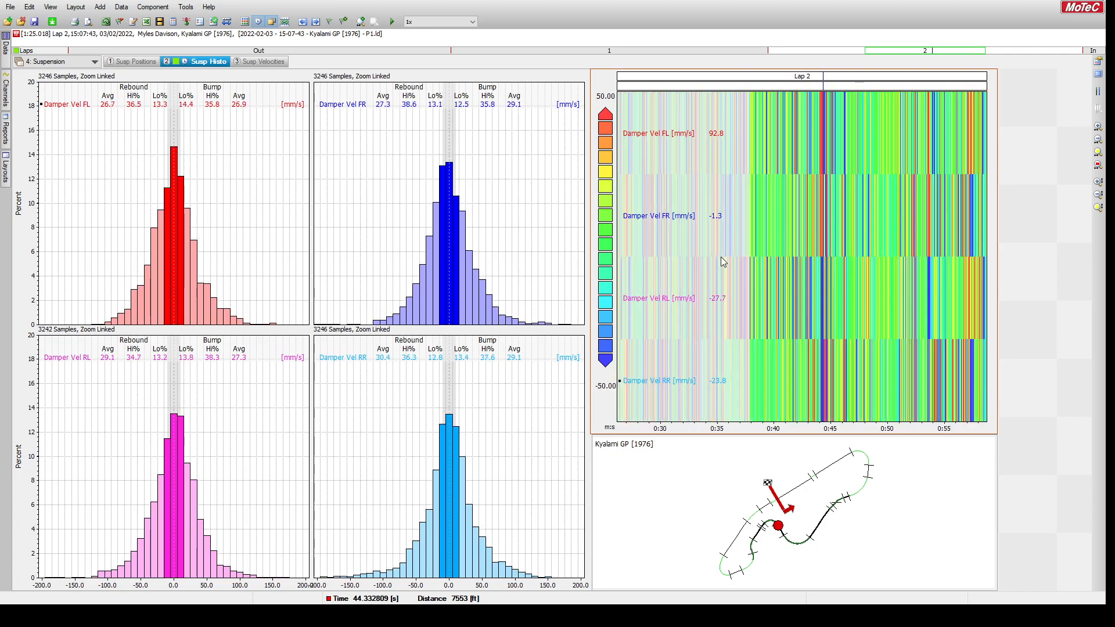
{"action": "scroll", "coordinate": [720, 256], "scroll_direction": "down", "scroll_amount": 1}
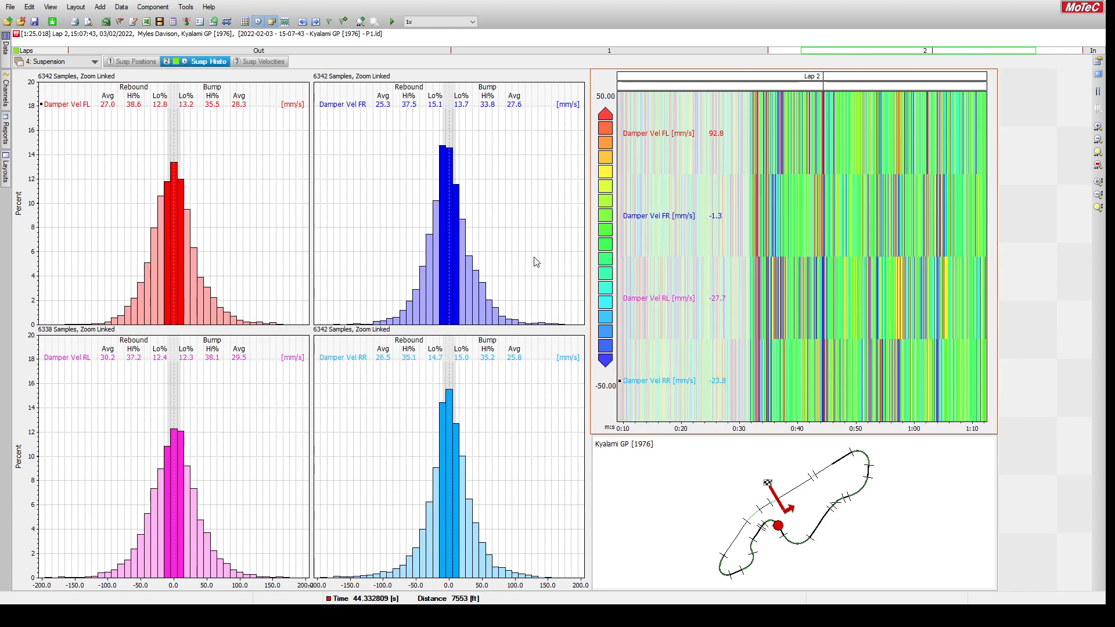
{"action": "scroll", "coordinate": [795, 302], "scroll_direction": "down", "scroll_amount": 3}
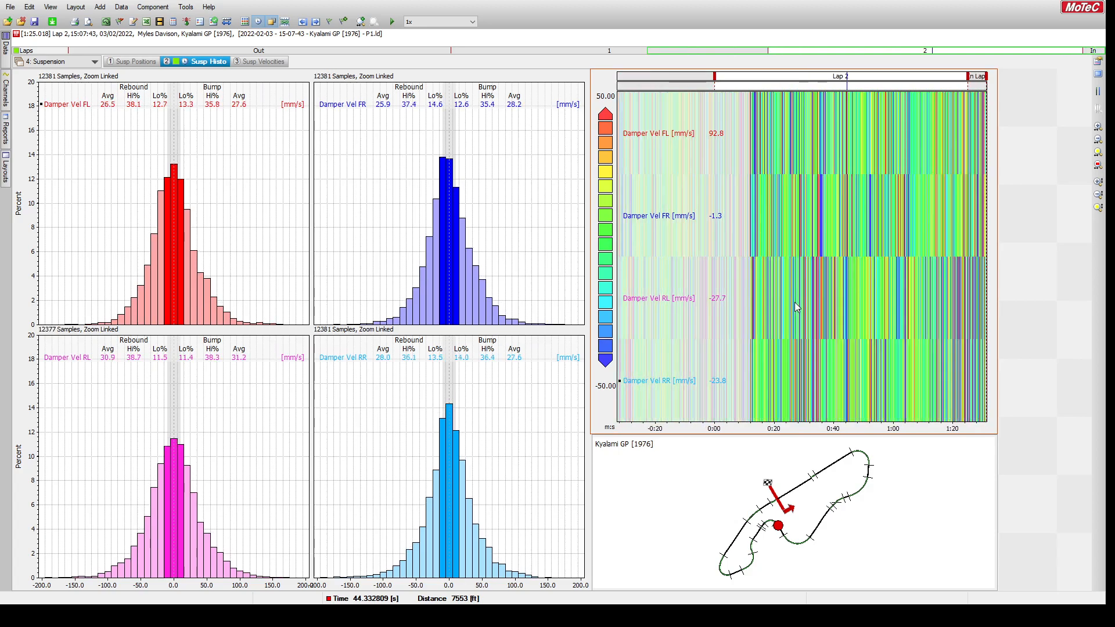
{"action": "scroll", "coordinate": [795, 302], "scroll_direction": "up", "scroll_amount": 3}
{"action": "scroll", "coordinate": [814, 514], "scroll_direction": "up", "scroll_amount": 2}
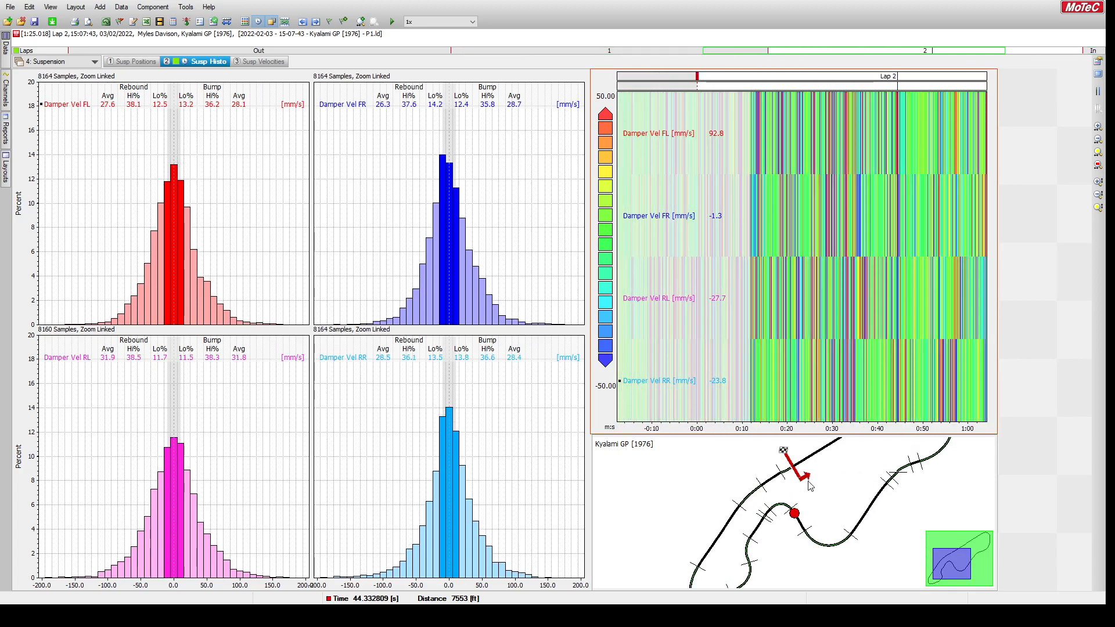
{"action": "scroll", "coordinate": [826, 344], "scroll_direction": "up", "scroll_amount": 1}
{"action": "scroll", "coordinate": [826, 344], "scroll_direction": "up", "scroll_amount": 1}
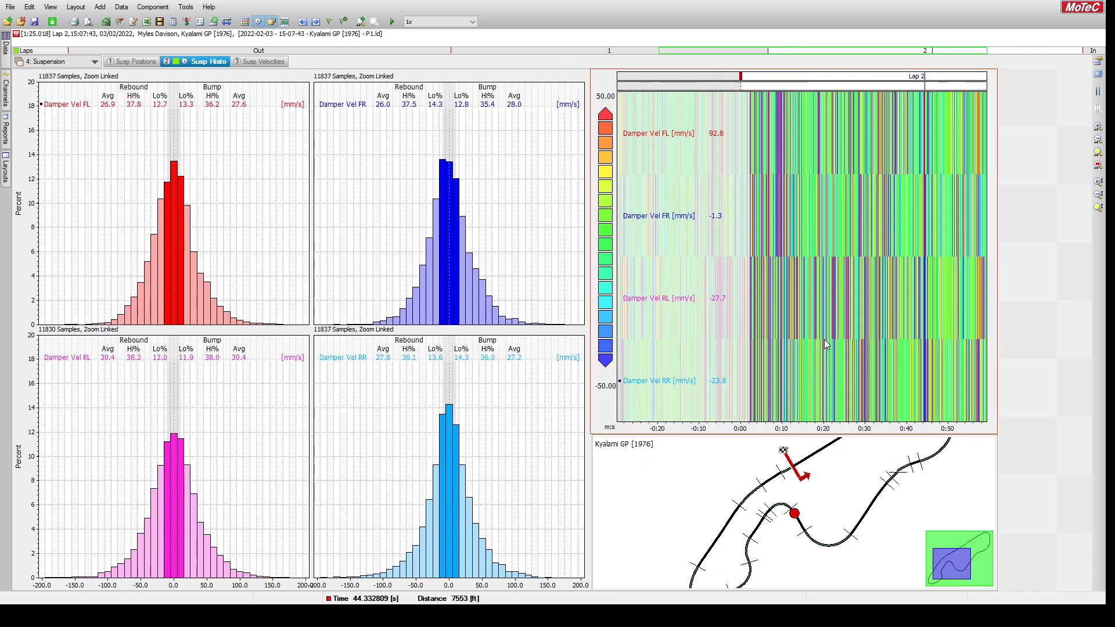
{"action": "scroll", "coordinate": [824, 339], "scroll_direction": "down", "scroll_amount": 4}
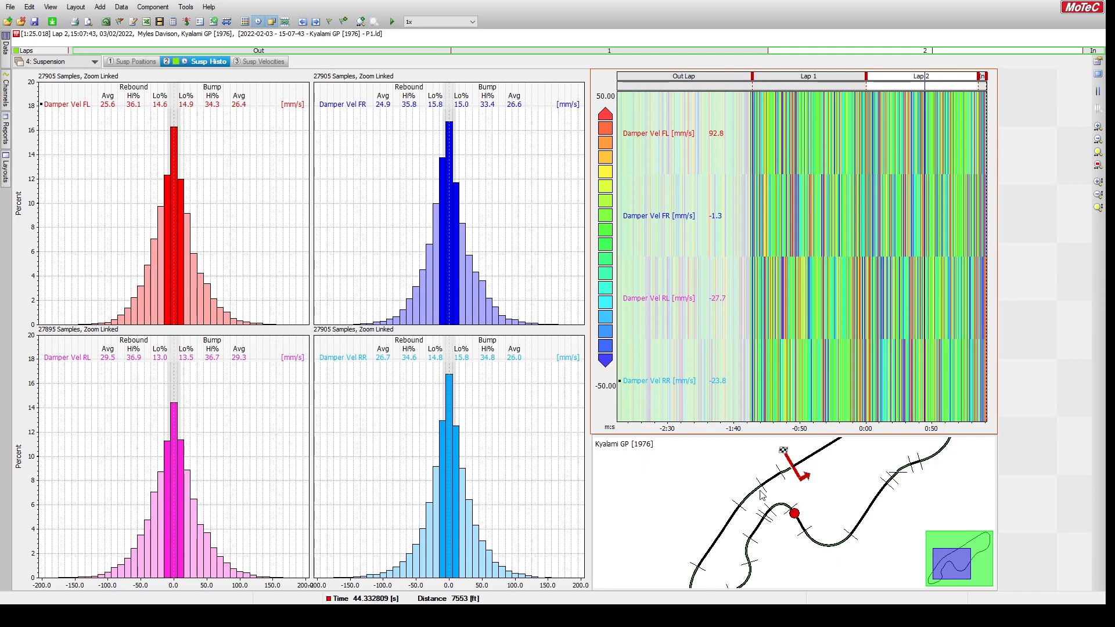
{"action": "scroll", "coordinate": [794, 327], "scroll_direction": "down", "scroll_amount": 1}
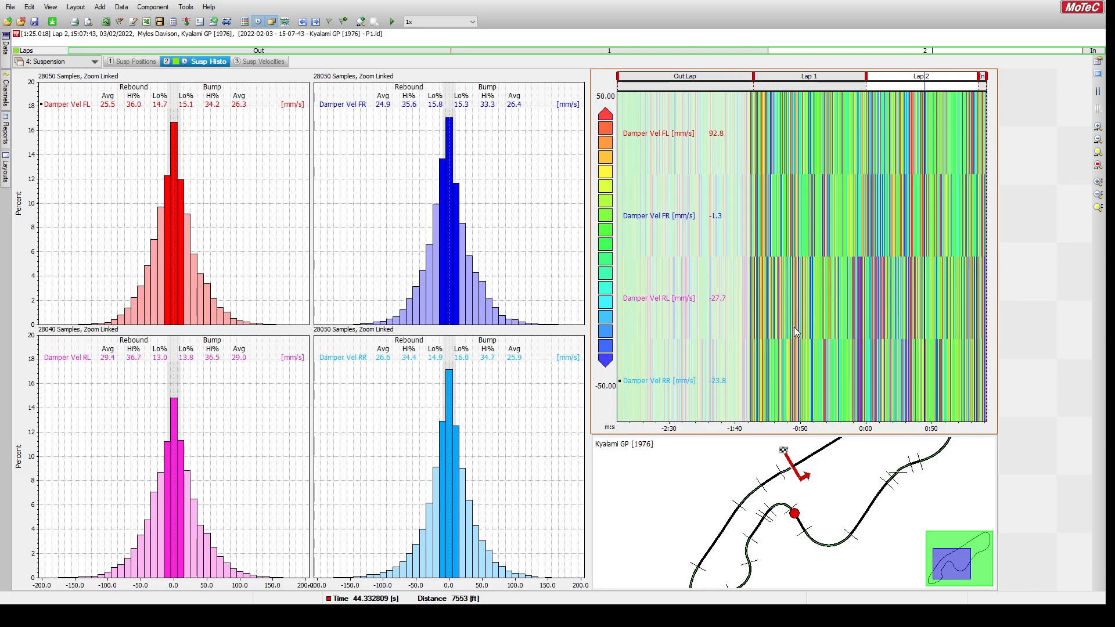
- Compare the damper velocity histograms for the Lap 2 stretch from about 0:37 to 0:45 with those for all laps
{"action": "scroll", "coordinate": [796, 332], "scroll_direction": "up", "scroll_amount": 6}
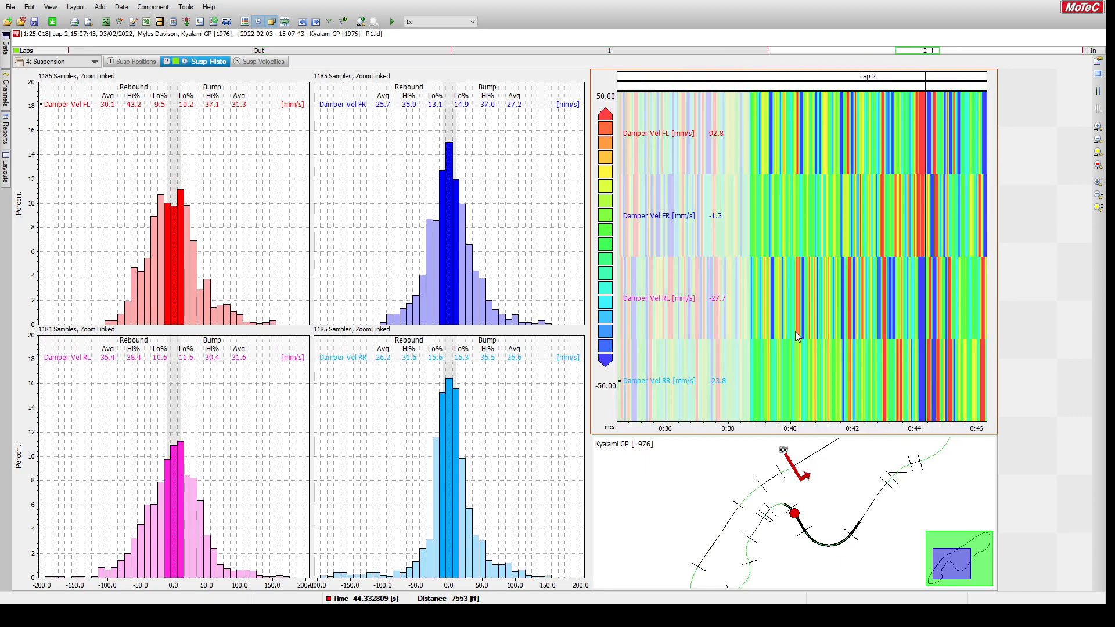
{"action": "scroll", "coordinate": [795, 332], "scroll_direction": "up", "scroll_amount": 1}
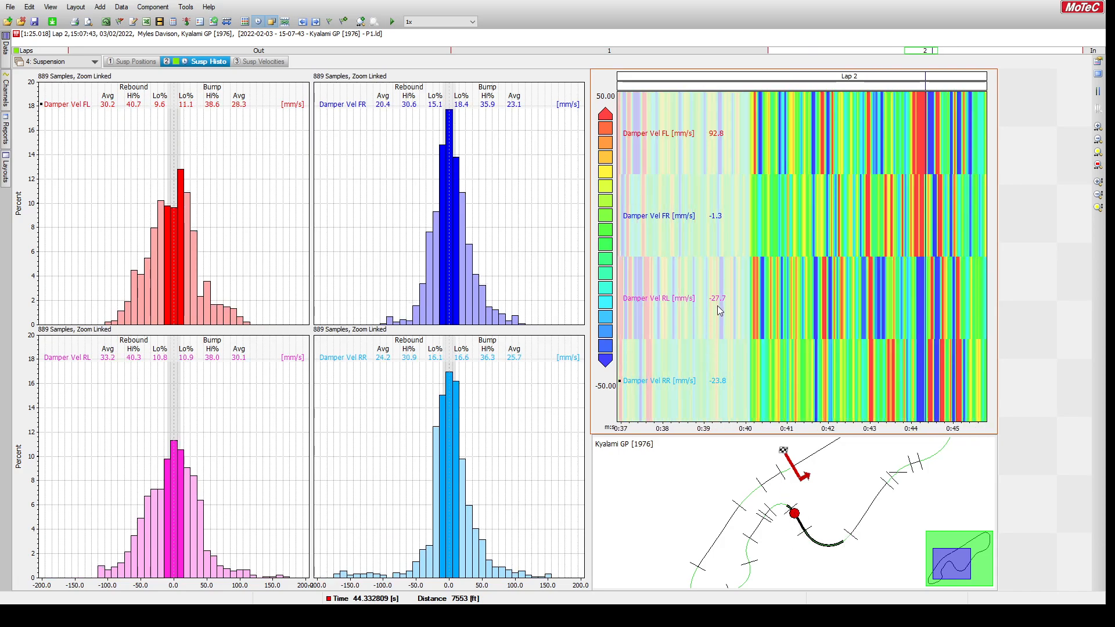
{"action": "scroll", "coordinate": [718, 305], "scroll_direction": "down", "scroll_amount": 6}
{"action": "scroll", "coordinate": [720, 309], "scroll_direction": "down", "scroll_amount": 3}
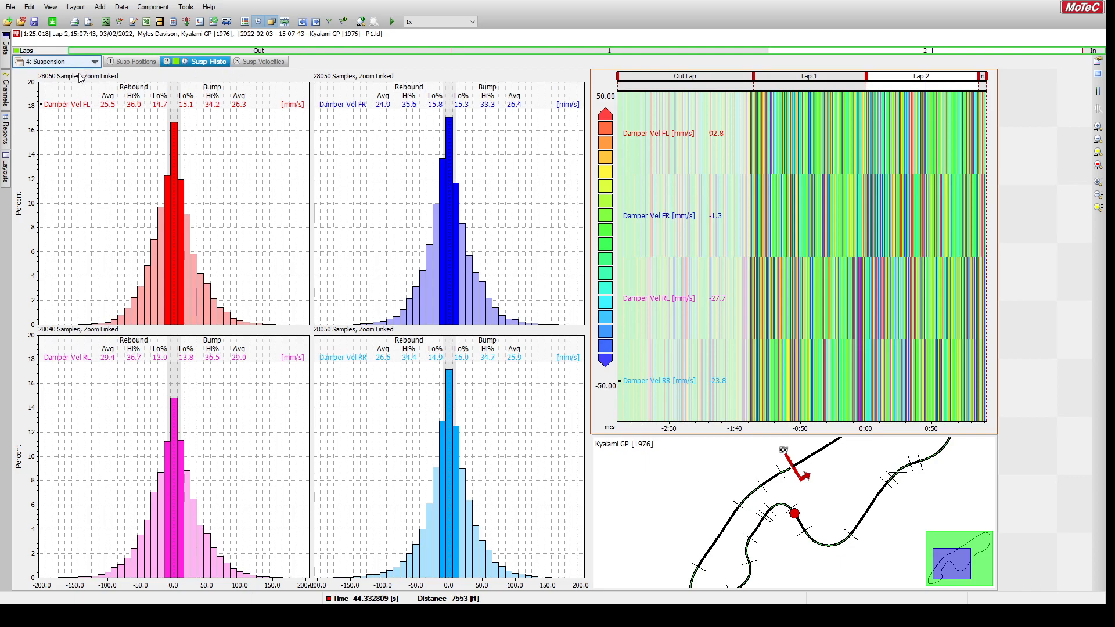
- Examine the four wheel lock traces and brake position on the Tyres LockedWheels worksheet for Lap 2 from Str 1-2 through Turn 8
{"action": "left_click", "coordinate": [59, 110]}
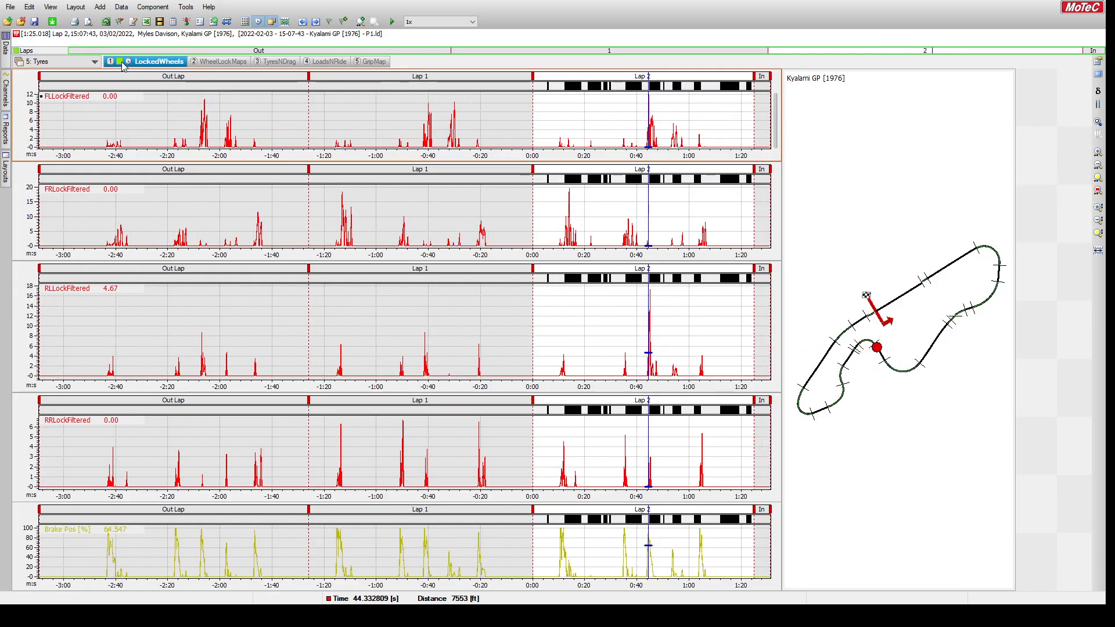
{"action": "left_click", "coordinate": [122, 62]}
{"action": "scroll", "coordinate": [805, 368], "scroll_direction": "up", "scroll_amount": 2}
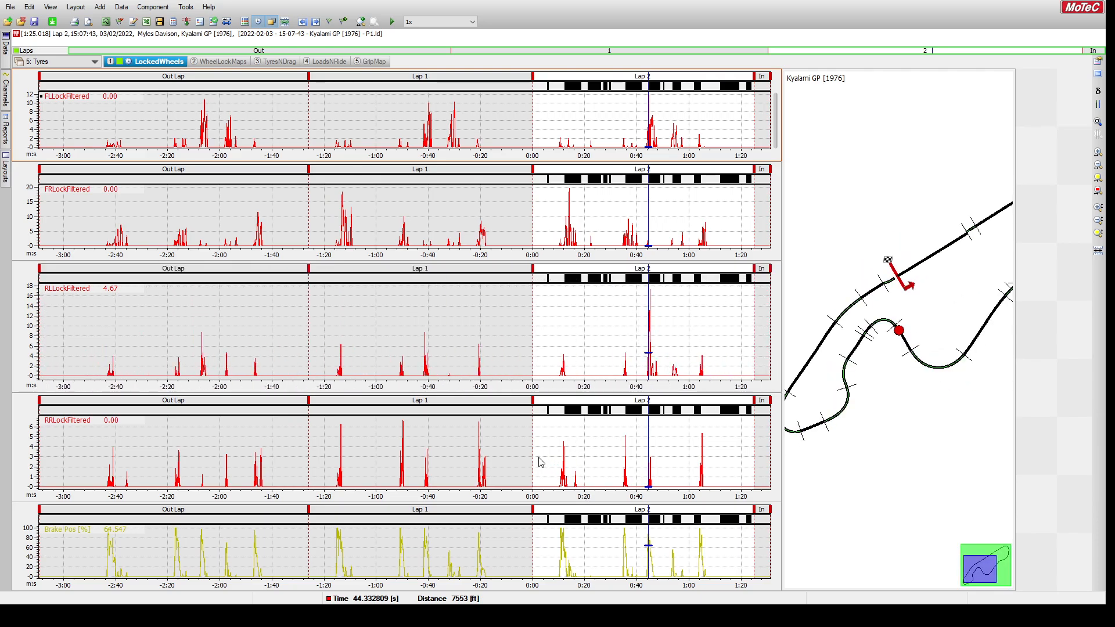
{"action": "scroll", "coordinate": [544, 462], "scroll_direction": "up", "scroll_amount": 3}
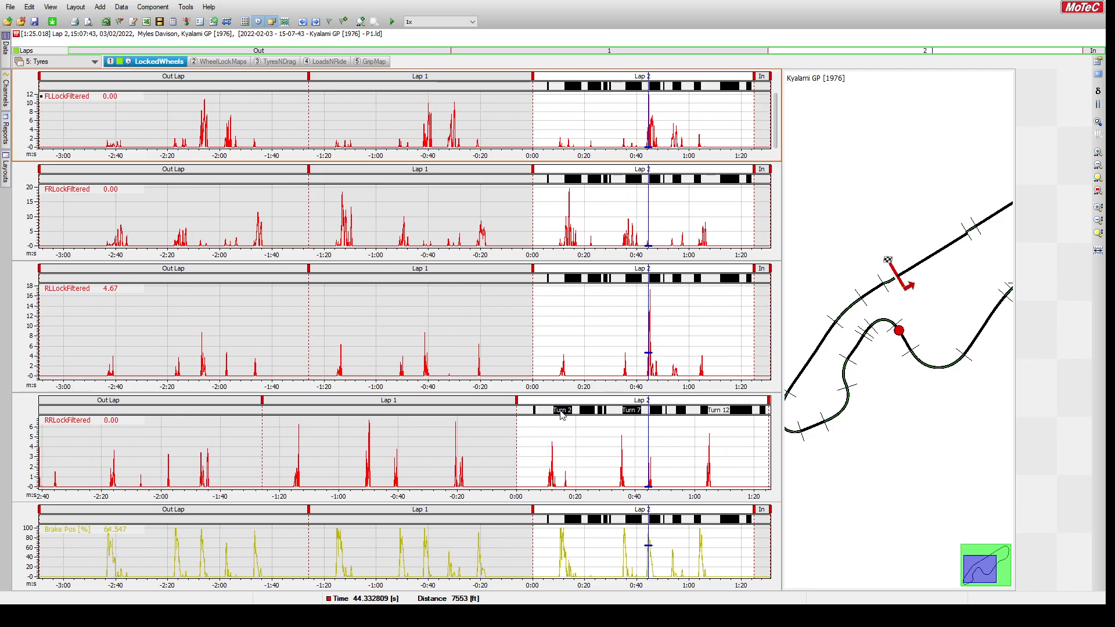
{"action": "scroll", "coordinate": [561, 414], "scroll_direction": "up", "scroll_amount": 3}
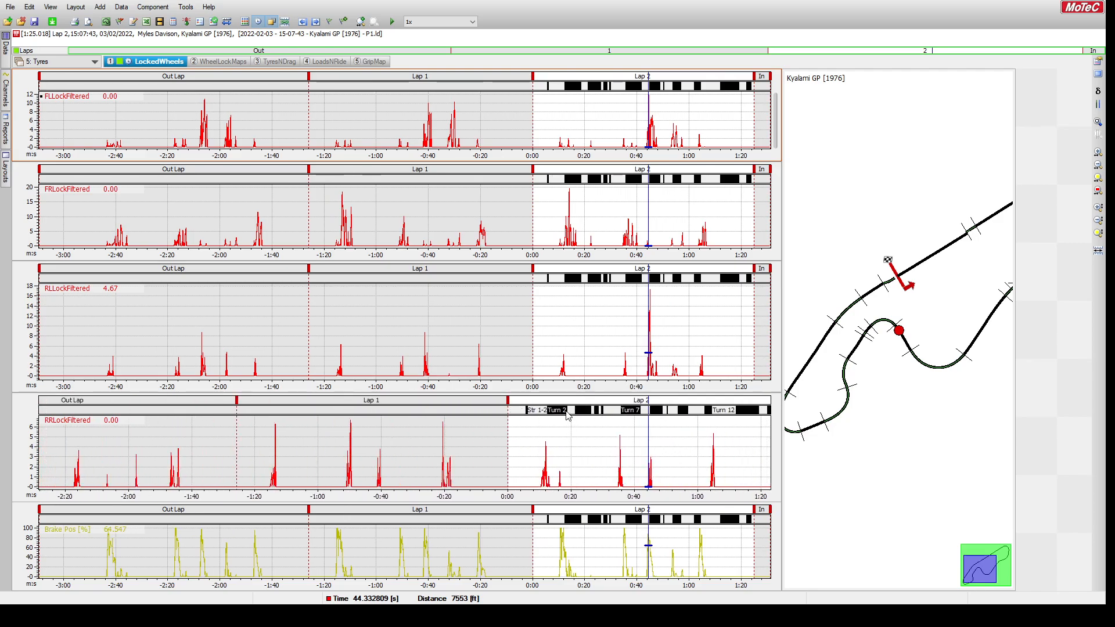
{"action": "scroll", "coordinate": [619, 172], "scroll_direction": "up", "scroll_amount": 3}
{"action": "scroll", "coordinate": [619, 171], "scroll_direction": "up", "scroll_amount": 2}
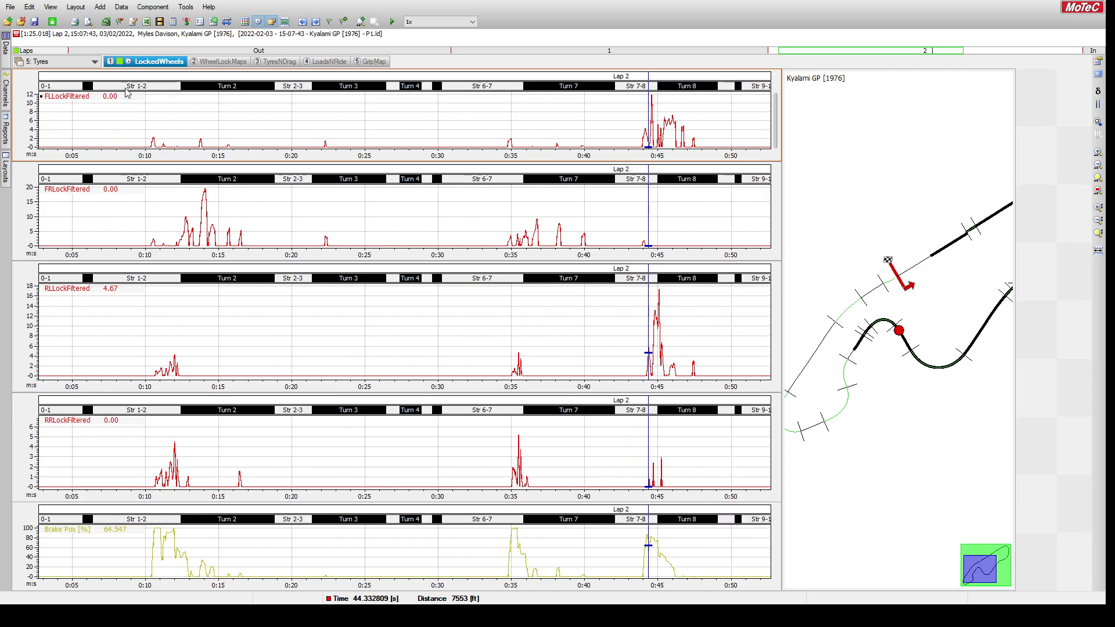
- Inspect the wheel lock traces along Str 1-2 of Lap 2 before braking for Turn 2, with the whole circuit shown on the track map
{"action": "left_click", "coordinate": [114, 142]}
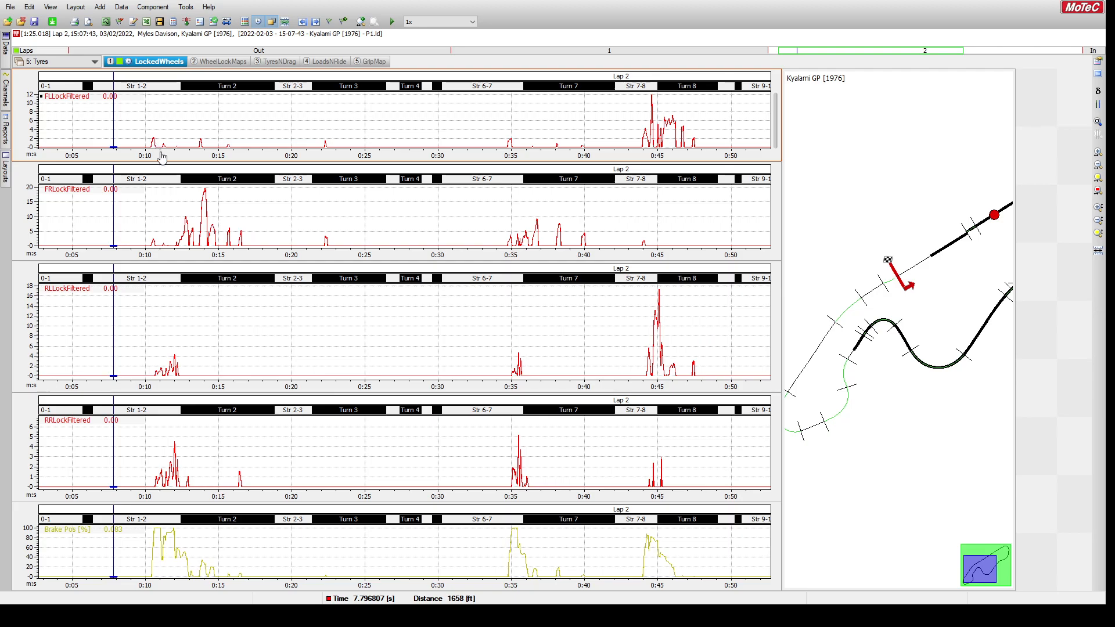
{"action": "left_click", "coordinate": [136, 129]}
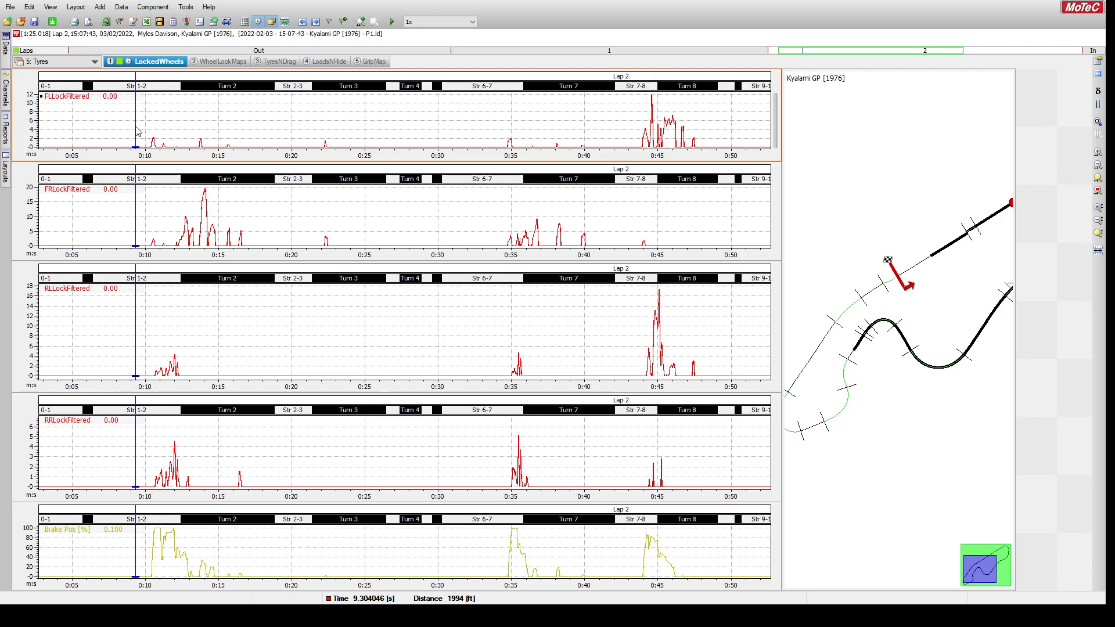
{"action": "left_click", "coordinate": [133, 136]}
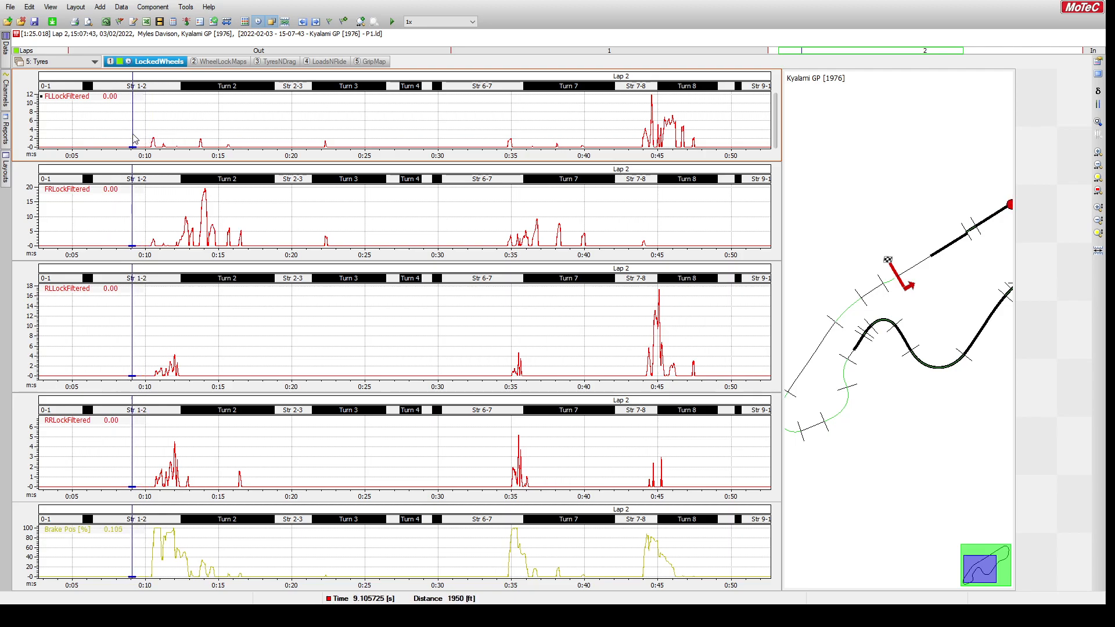
{"action": "left_click", "coordinate": [129, 136]}
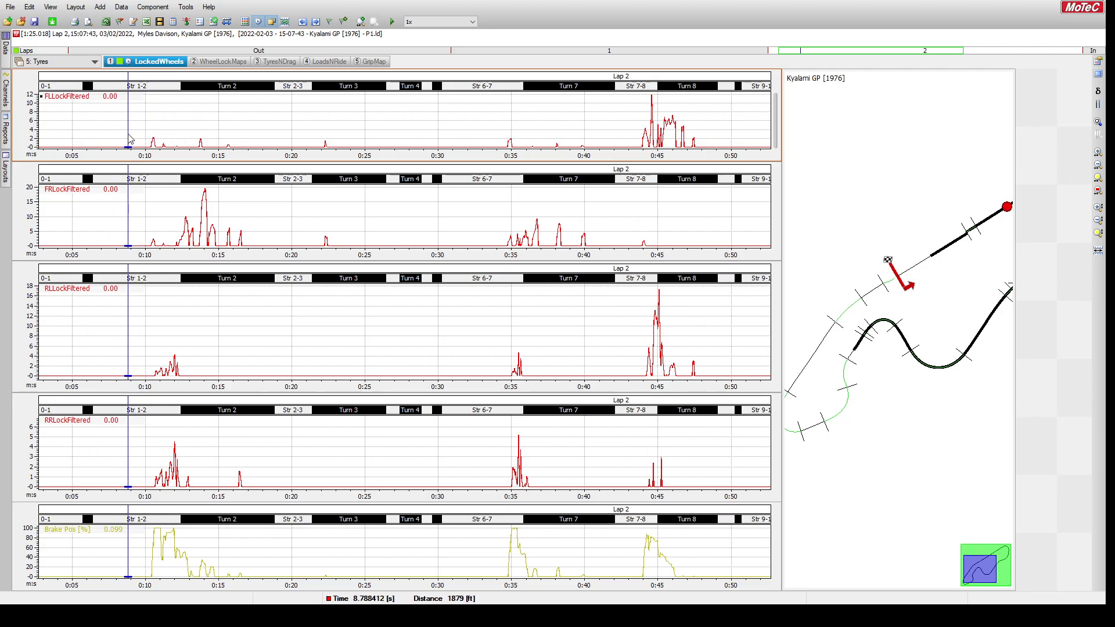
{"action": "left_click", "coordinate": [131, 137]}
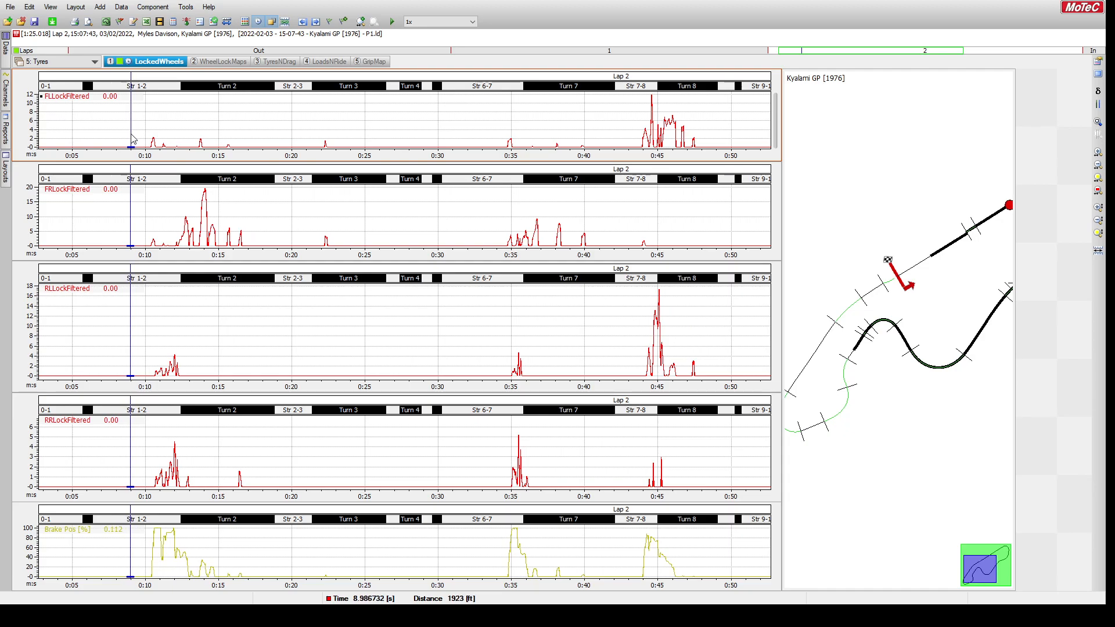
{"action": "mouse_move", "coordinate": [133, 139]}
{"action": "left_mouse_down"}
{"action": "mouse_move", "coordinate": [156, 139]}
{"action": "mouse_move", "coordinate": [146, 140]}
{"action": "left_mouse_up"}
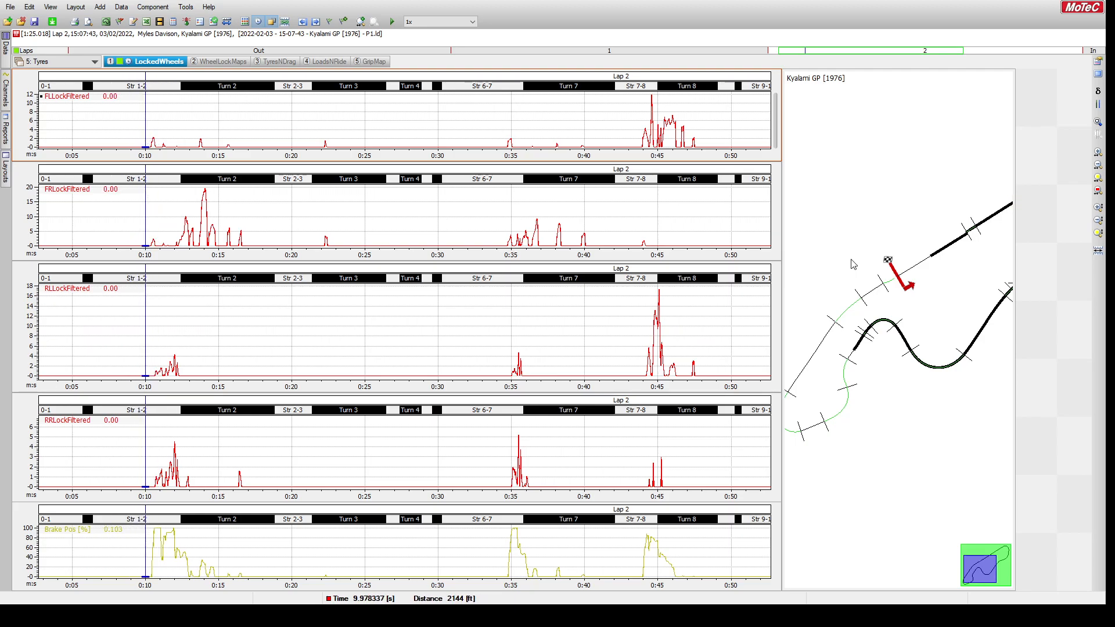
{"action": "scroll", "coordinate": [900, 236], "scroll_direction": "down", "scroll_amount": 2}
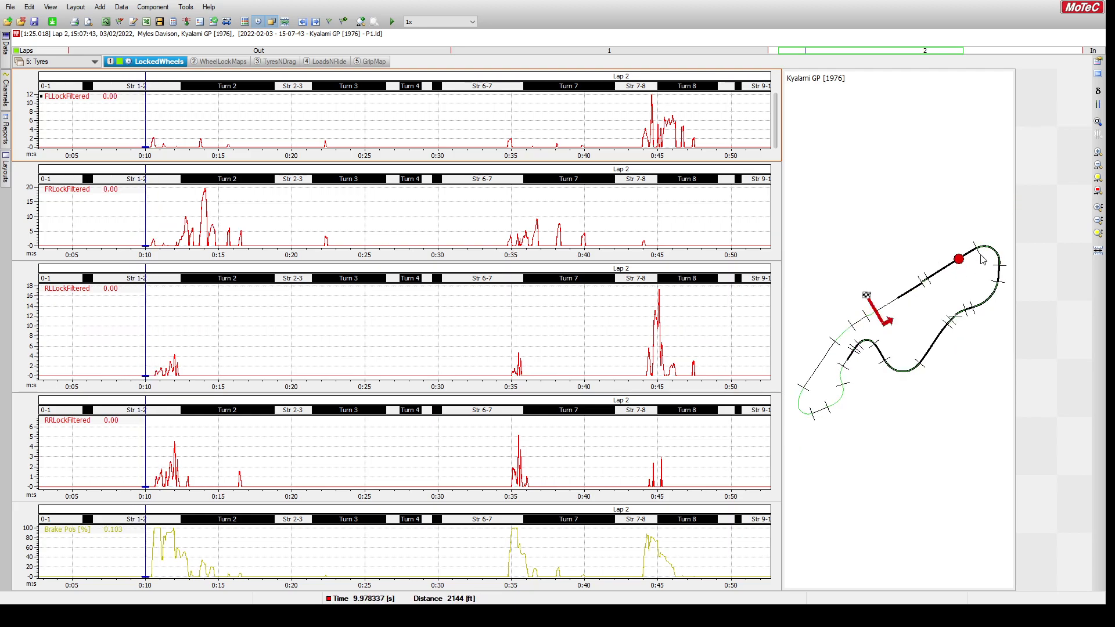
- Trace the front and rear wheel lock spikes from Turn 2 braking at about 0:10 to the end of Turn 7 near 0:41
{"action": "left_click", "coordinate": [132, 130]}
{"action": "left_click_drag", "start_coordinate": [132, 131], "coordinate": [152, 132]}
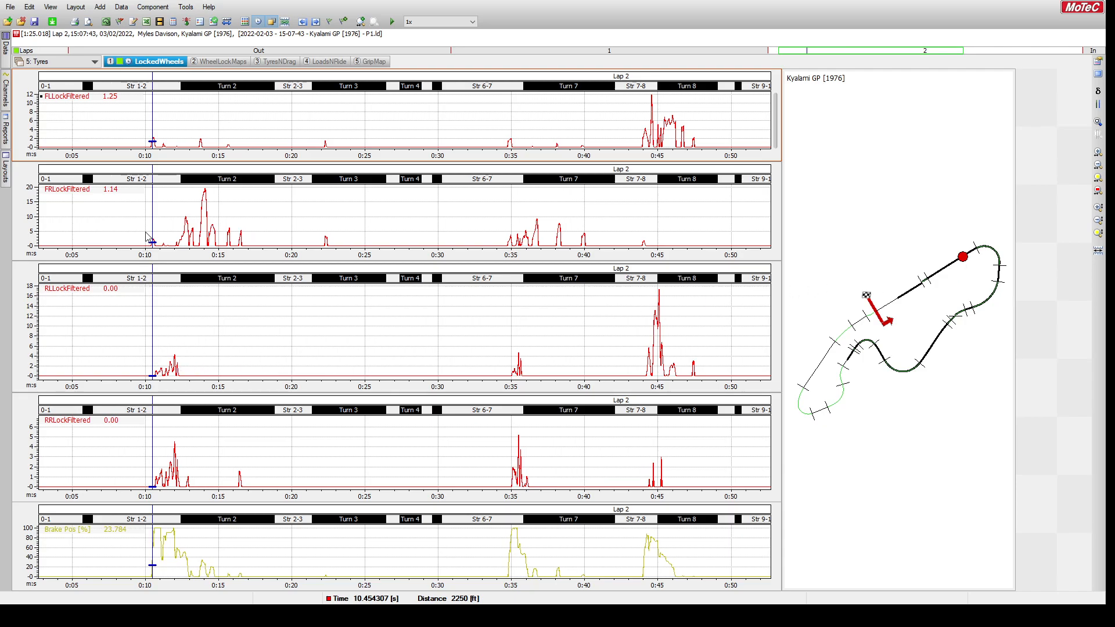
{"action": "left_click_drag", "start_coordinate": [144, 209], "coordinate": [159, 213]}
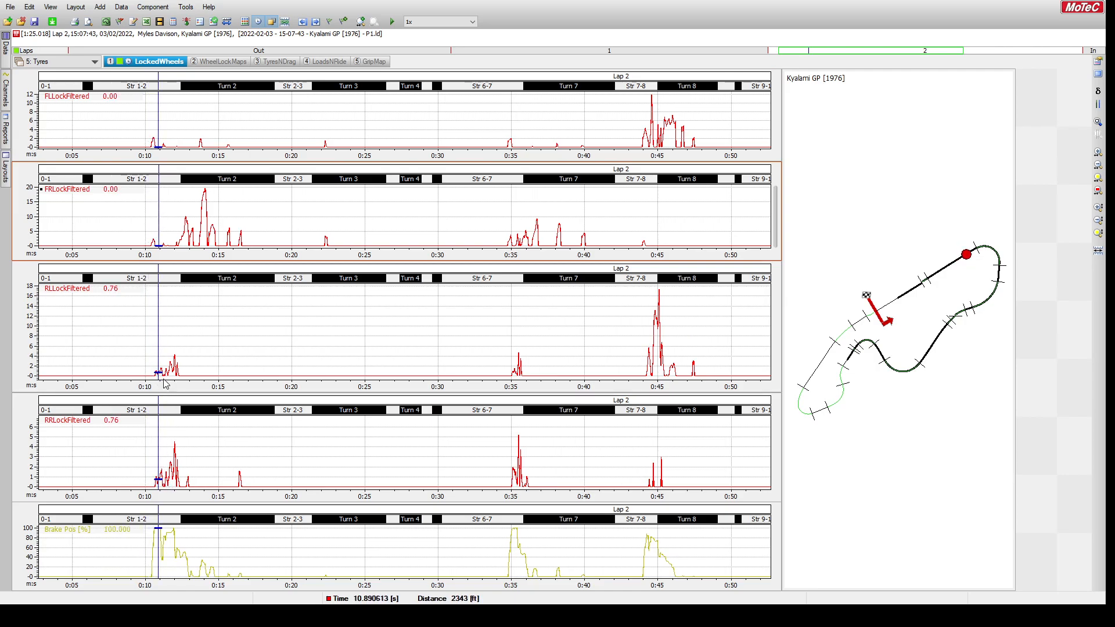
{"action": "left_click_drag", "start_coordinate": [149, 210], "coordinate": [206, 221]}
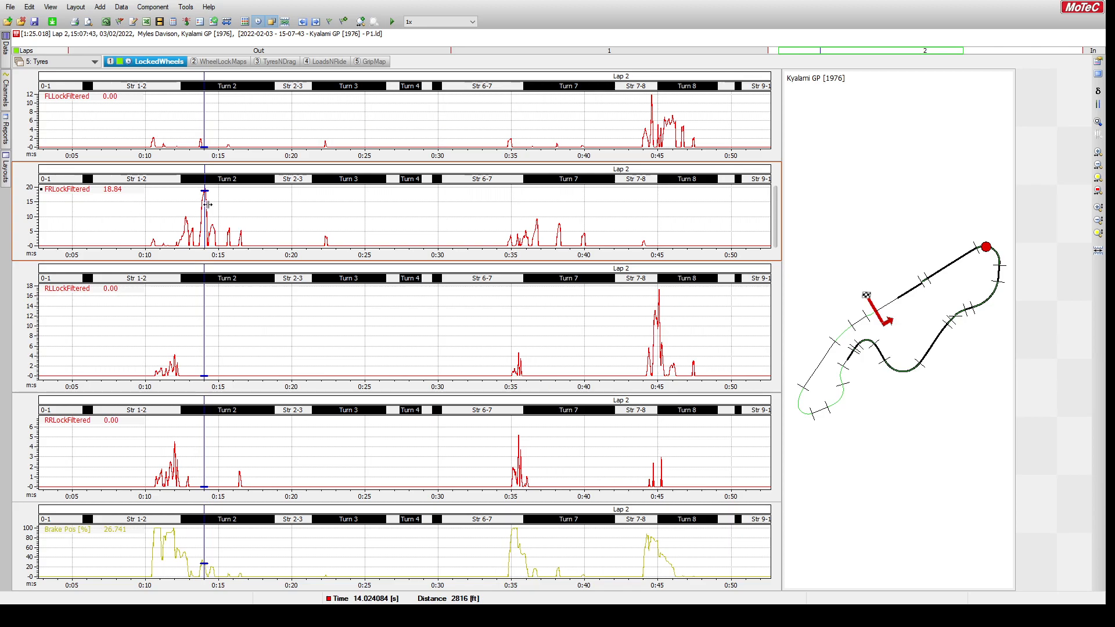
{"action": "left_click", "coordinate": [196, 123]}
{"action": "left_click_drag", "start_coordinate": [196, 123], "coordinate": [606, 129]}
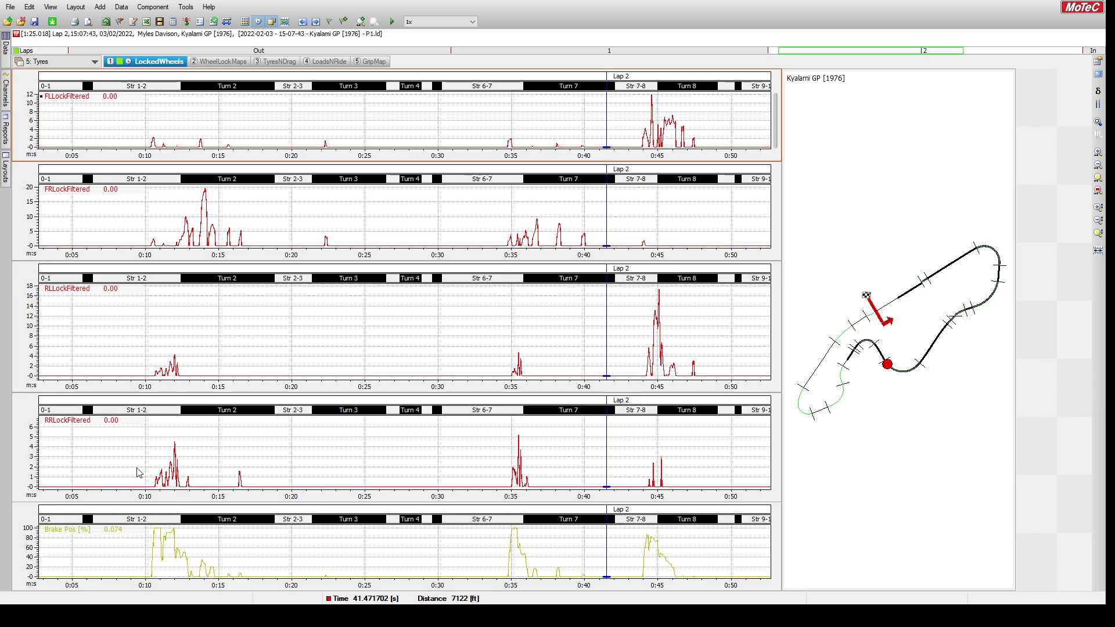
- View the four wheel lock track maps on the WheelLockMaps worksheet, zooming the front-left map in and back to the full circuit
{"action": "left_click", "coordinate": [224, 62]}
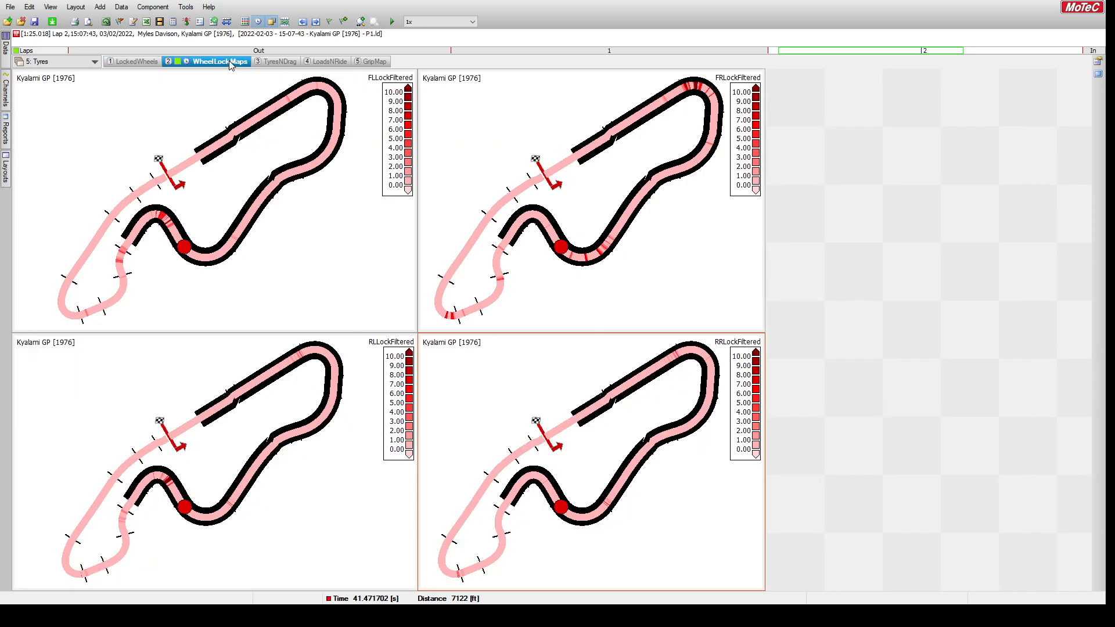
{"action": "scroll", "coordinate": [397, 280], "scroll_direction": "up", "scroll_amount": 4}
{"action": "scroll", "coordinate": [375, 278], "scroll_direction": "down", "scroll_amount": 3}
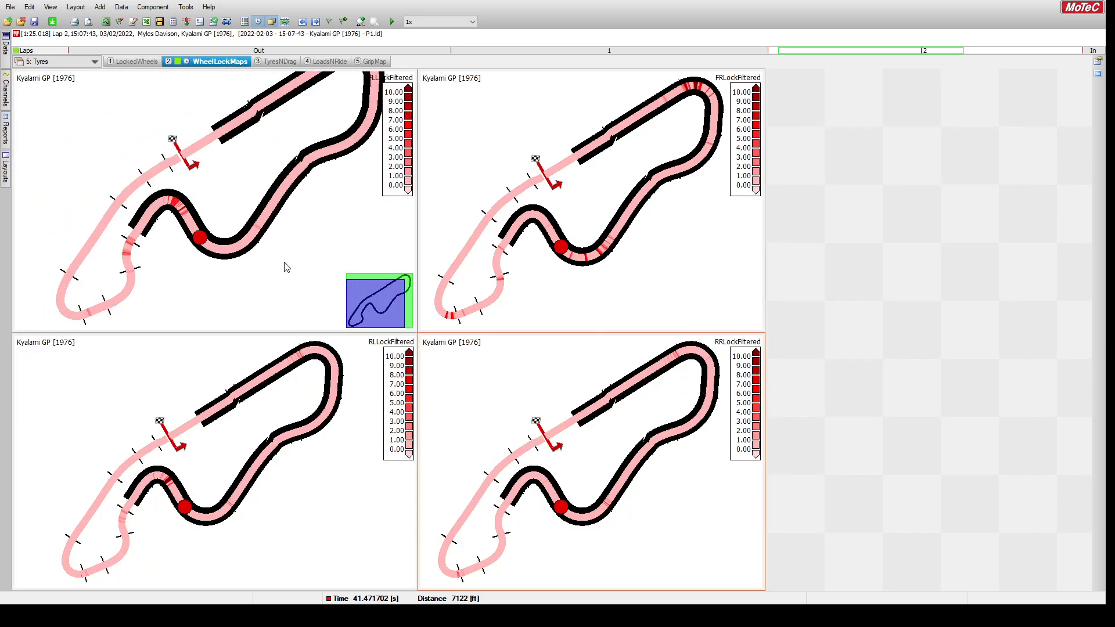
{"action": "scroll", "coordinate": [286, 263], "scroll_direction": "down", "scroll_amount": 1}
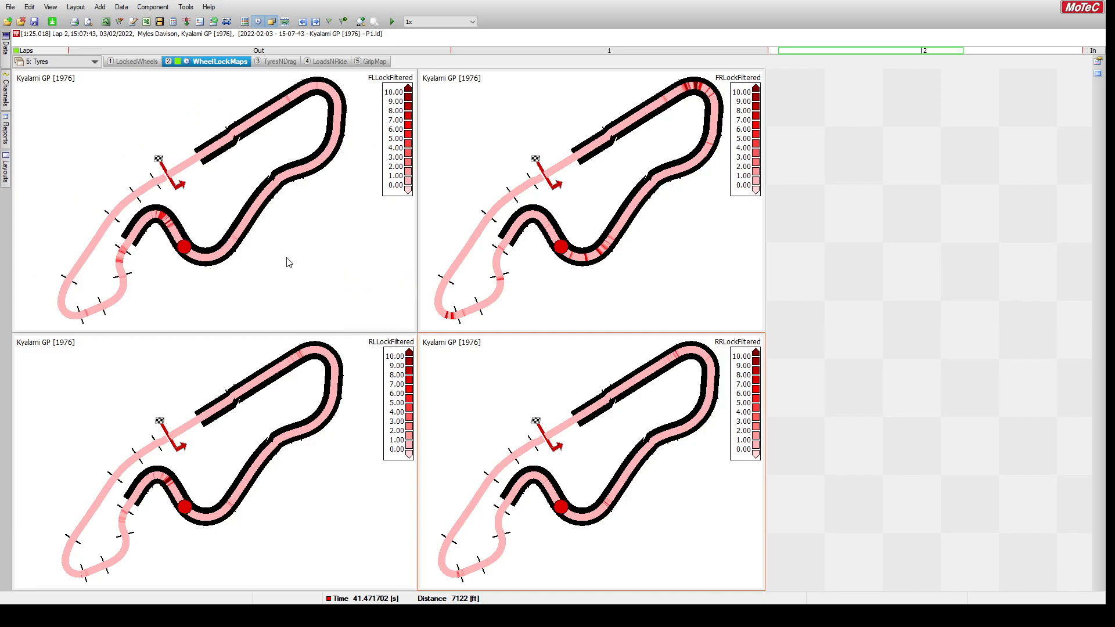
{"action": "scroll", "coordinate": [289, 263], "scroll_direction": "up", "scroll_amount": 2}
{"action": "scroll", "coordinate": [288, 256], "scroll_direction": "down", "scroll_amount": 2}
- Widen the LockedWheels time range to cover parts of Laps 1 and 2, and review the WheelLockMaps over that range
{"action": "left_click", "coordinate": [133, 61]}
{"action": "scroll", "coordinate": [537, 320], "scroll_direction": "down", "scroll_amount": 1}
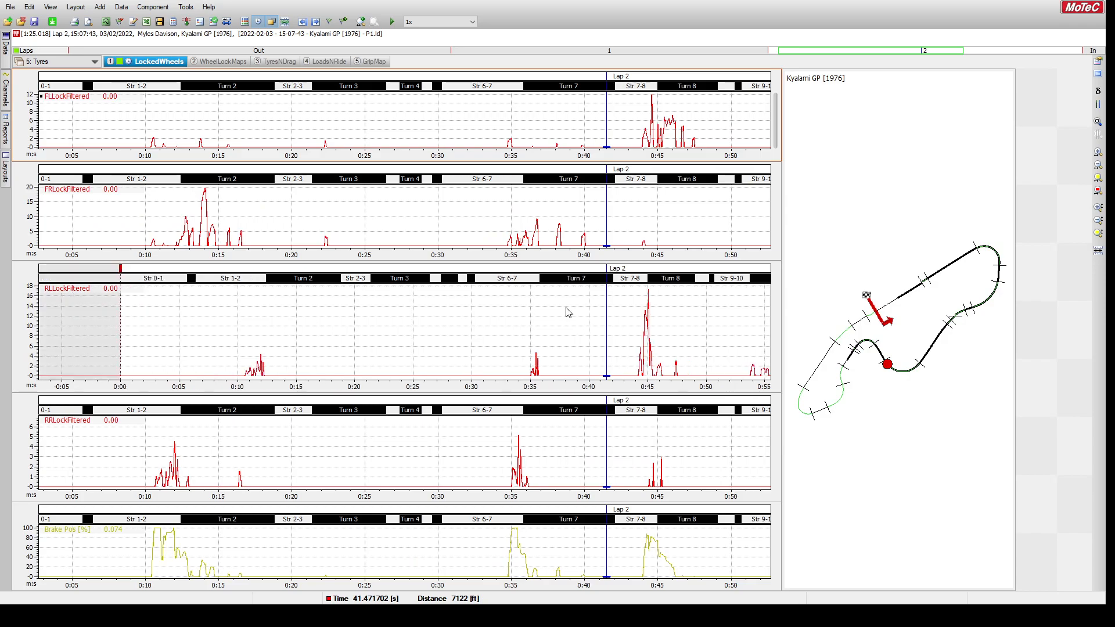
{"action": "scroll", "coordinate": [449, 320], "scroll_direction": "up", "scroll_amount": 4}
{"action": "scroll", "coordinate": [448, 321], "scroll_direction": "down", "scroll_amount": 10}
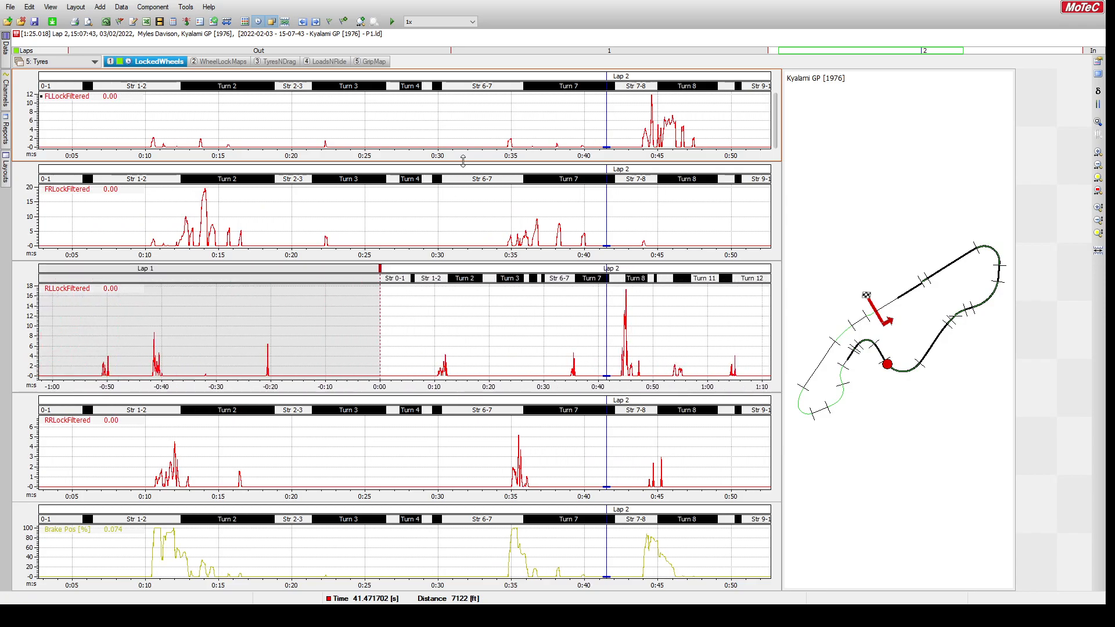
{"action": "scroll", "coordinate": [469, 121], "scroll_direction": "down", "scroll_amount": 2}
{"action": "scroll", "coordinate": [471, 123], "scroll_direction": "down", "scroll_amount": 3}
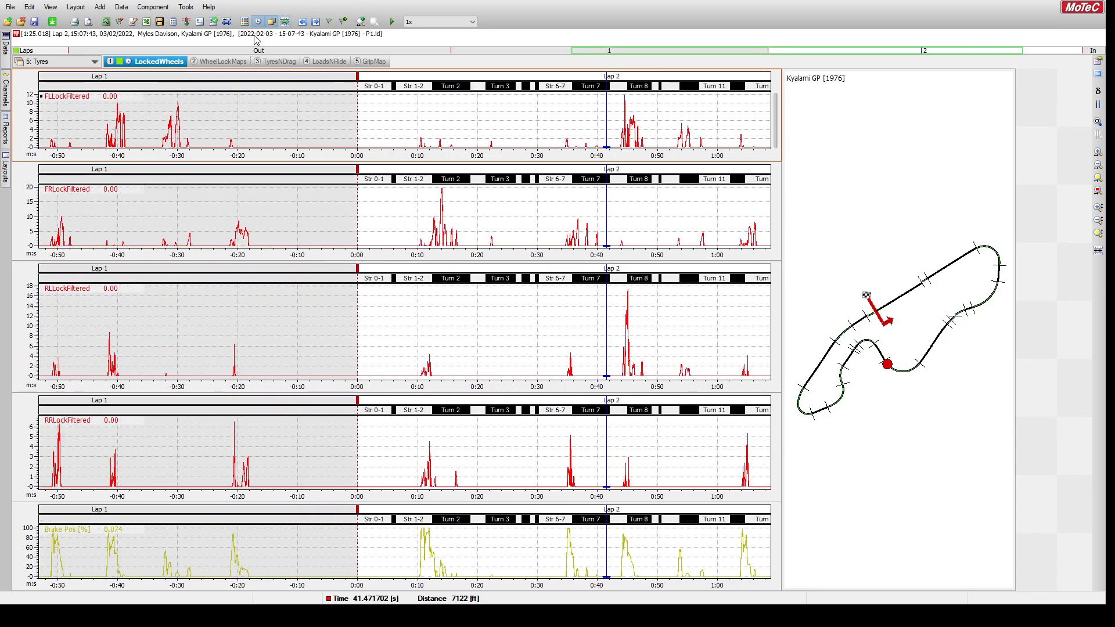
{"action": "left_click", "coordinate": [203, 62]}
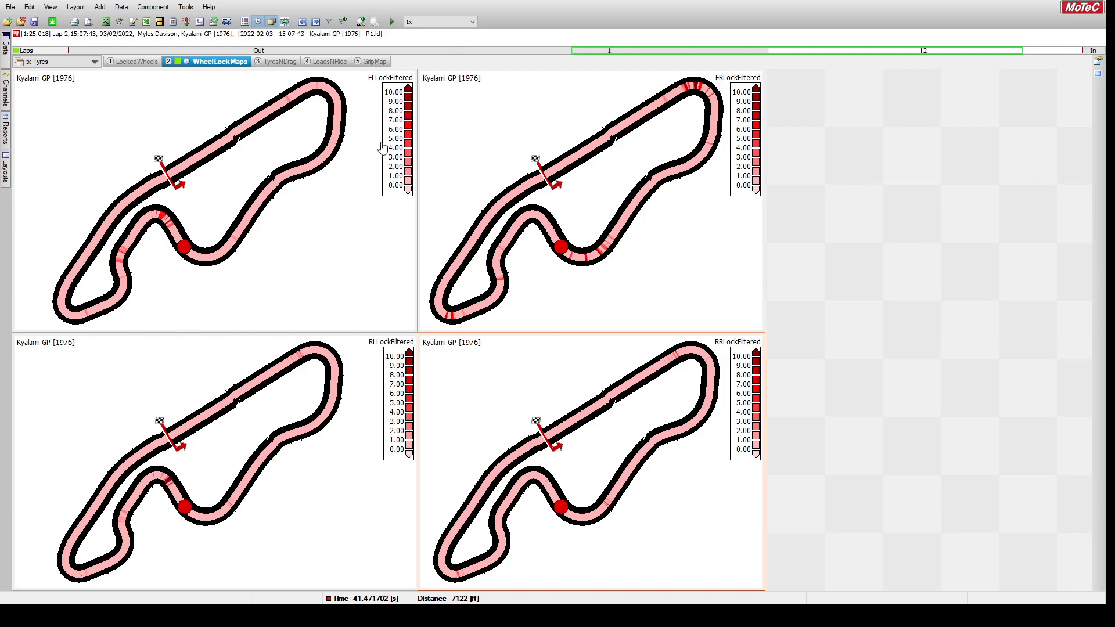
- Inspect the tyre surface and rubber temperatures on the TyresNDrag worksheet at Turn 3 and before Turn 2 on Lap 2
{"action": "left_click", "coordinate": [277, 61]}
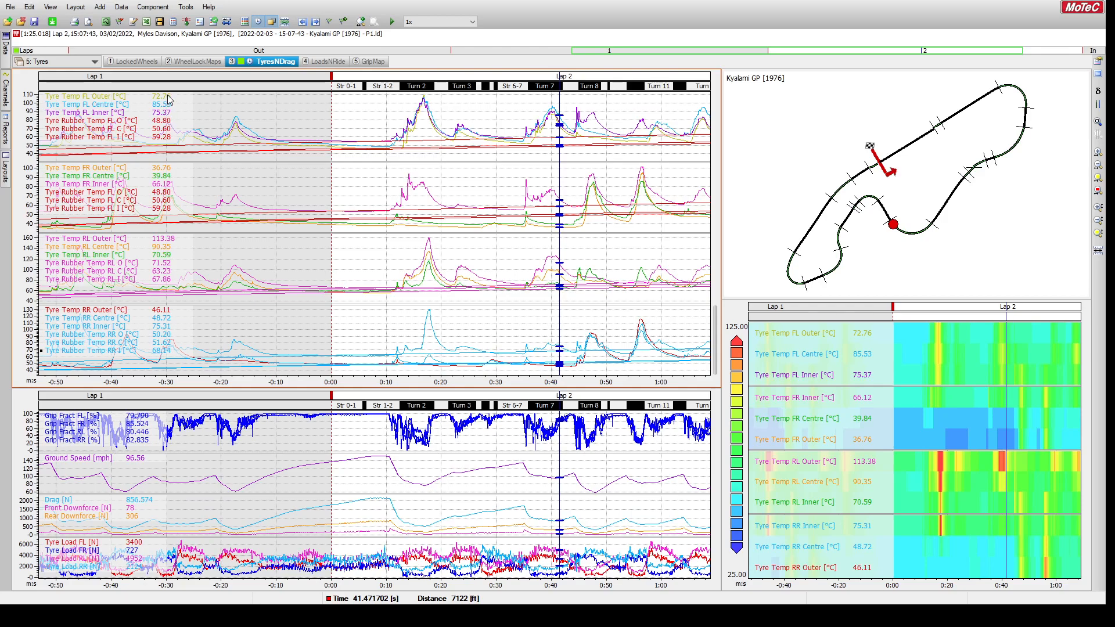
{"action": "left_click_drag", "start_coordinate": [351, 124], "coordinate": [468, 132]}
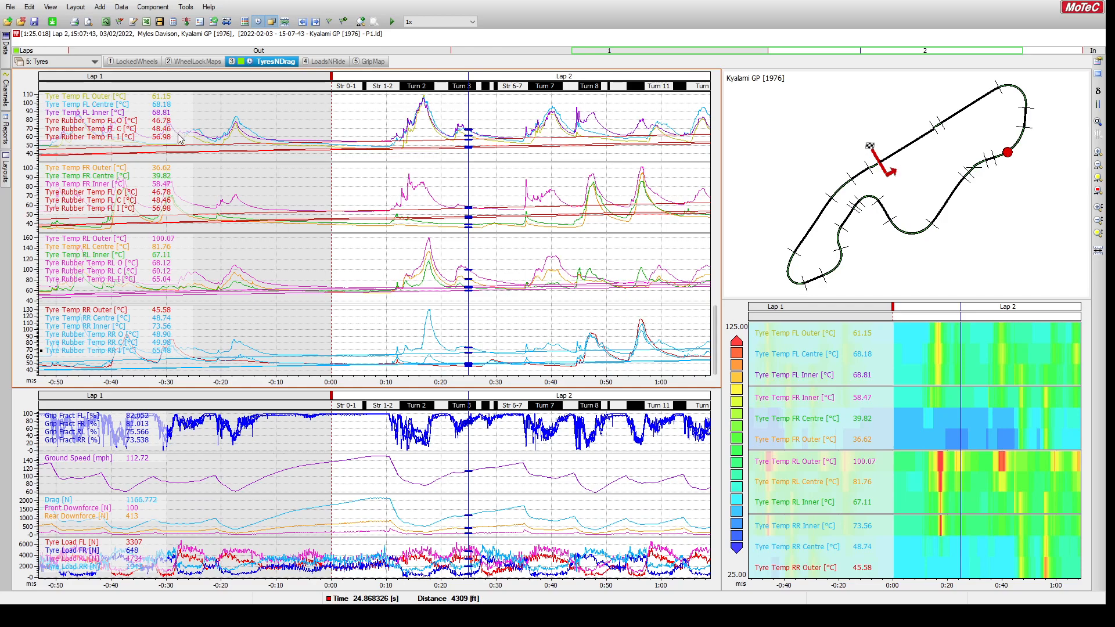
{"action": "left_click_drag", "start_coordinate": [468, 109], "coordinate": [383, 103]}
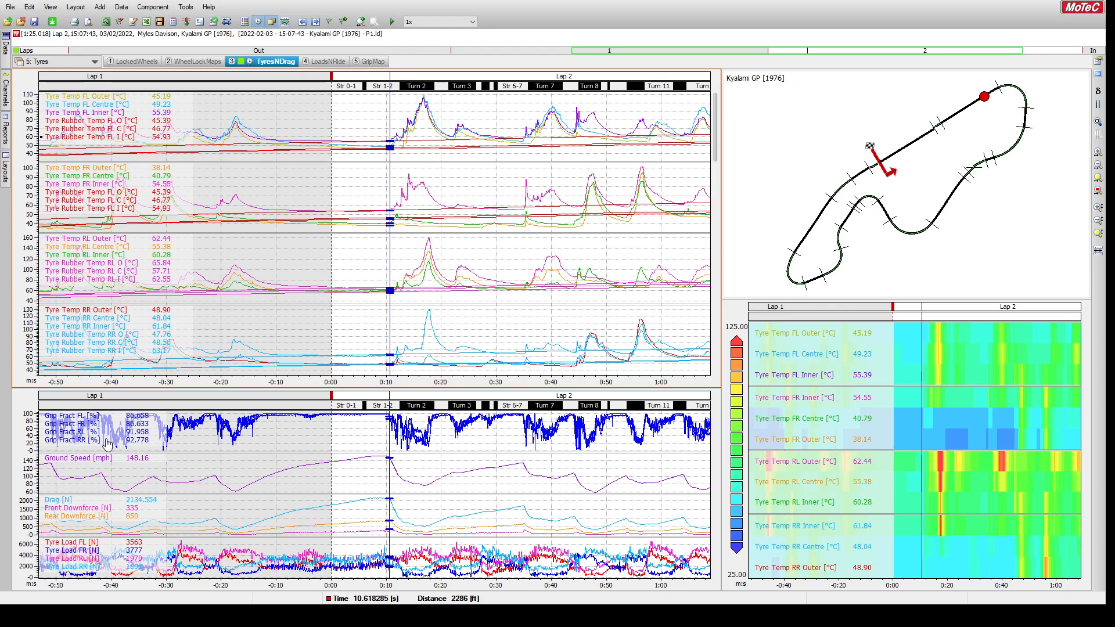
- Follow the four grip fraction traces from Str 1-2 into Turn 2 on Lap 2, from about 0:06 to 0:16
{"action": "left_click", "coordinate": [387, 433]}
{"action": "left_click_drag", "start_coordinate": [376, 436], "coordinate": [366, 436]}
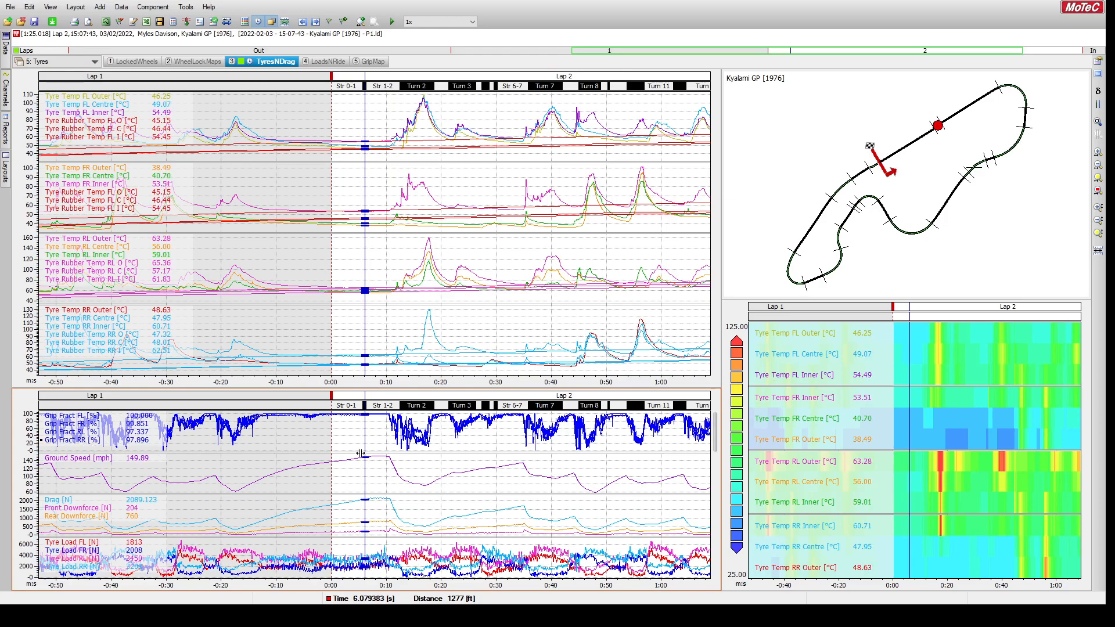
{"action": "left_click_drag", "start_coordinate": [364, 436], "coordinate": [378, 437]}
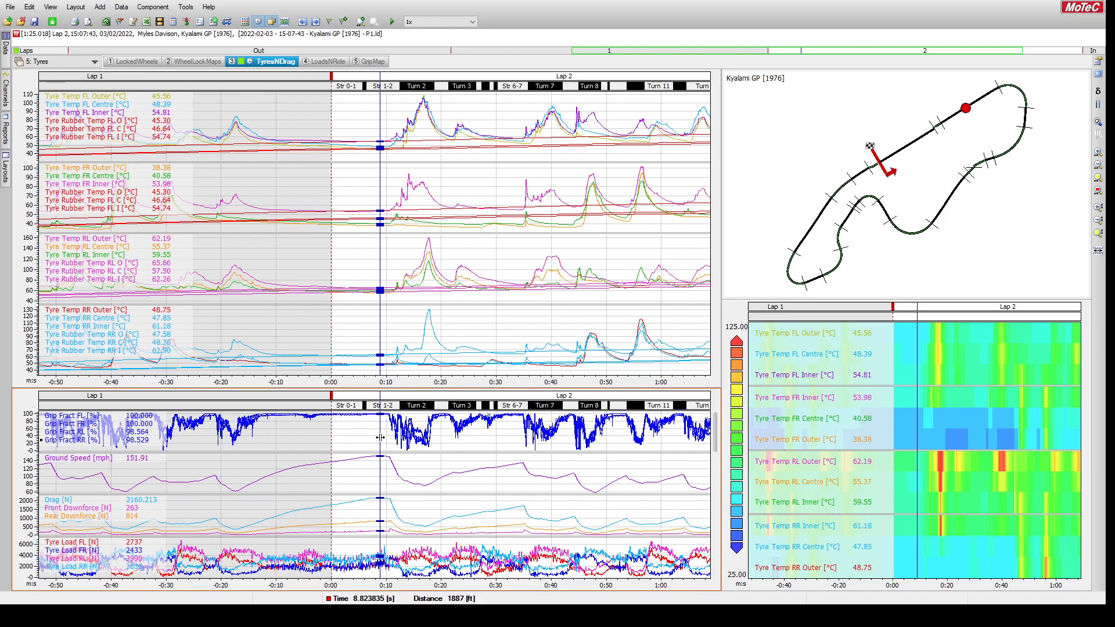
{"action": "left_click_drag", "start_coordinate": [380, 437], "coordinate": [383, 438]}
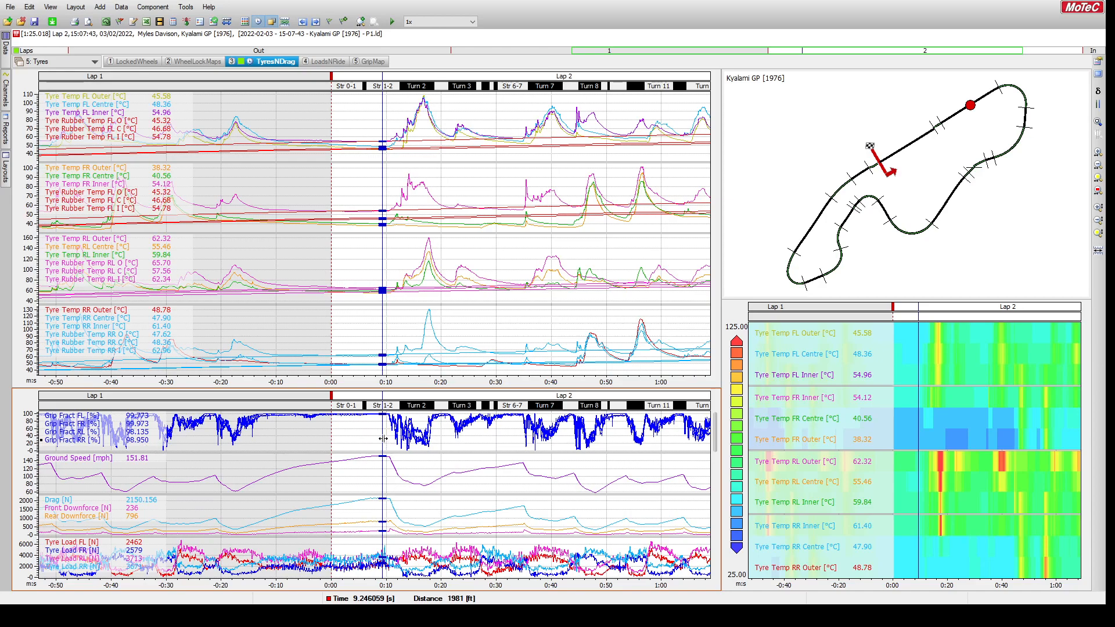
{"action": "left_click_drag", "start_coordinate": [383, 439], "coordinate": [401, 439]}
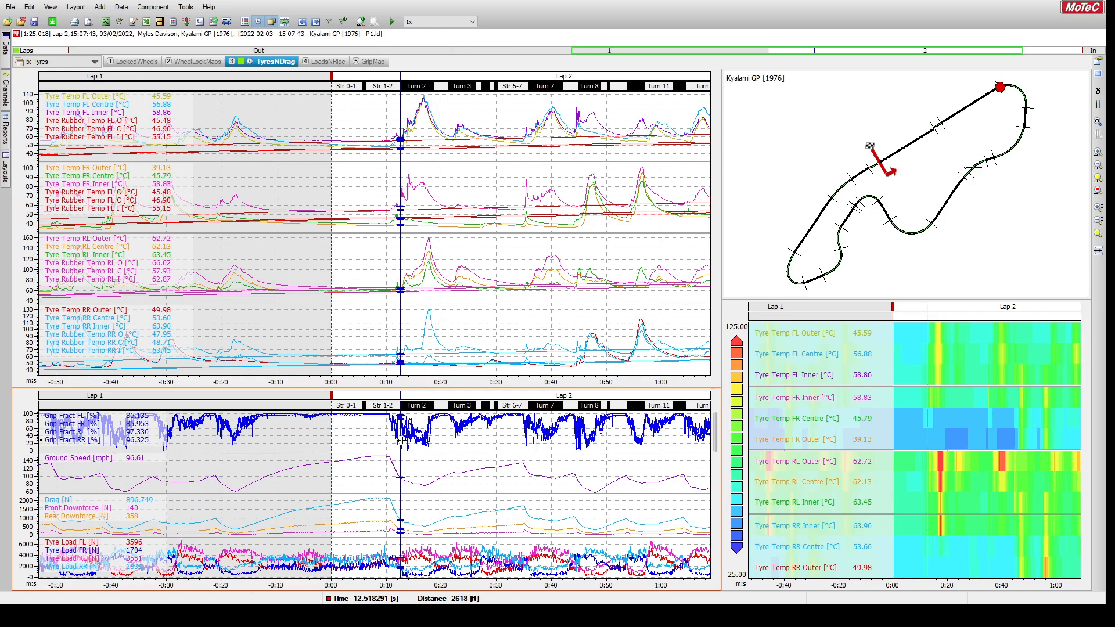
{"action": "left_click_drag", "start_coordinate": [401, 440], "coordinate": [419, 443]}
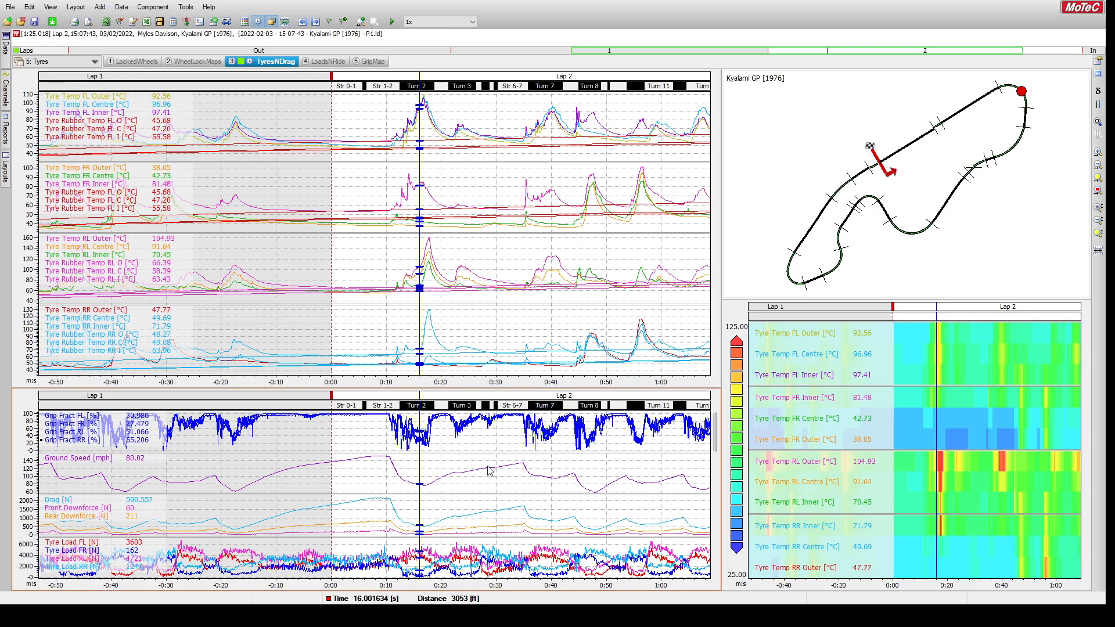
- Zoom the TyresNDrag graphs to Turn 2 and its adjoining straights, and check the grip fractions at about 0:13.7
{"action": "left_click_drag", "start_coordinate": [420, 451], "coordinate": [415, 451]}
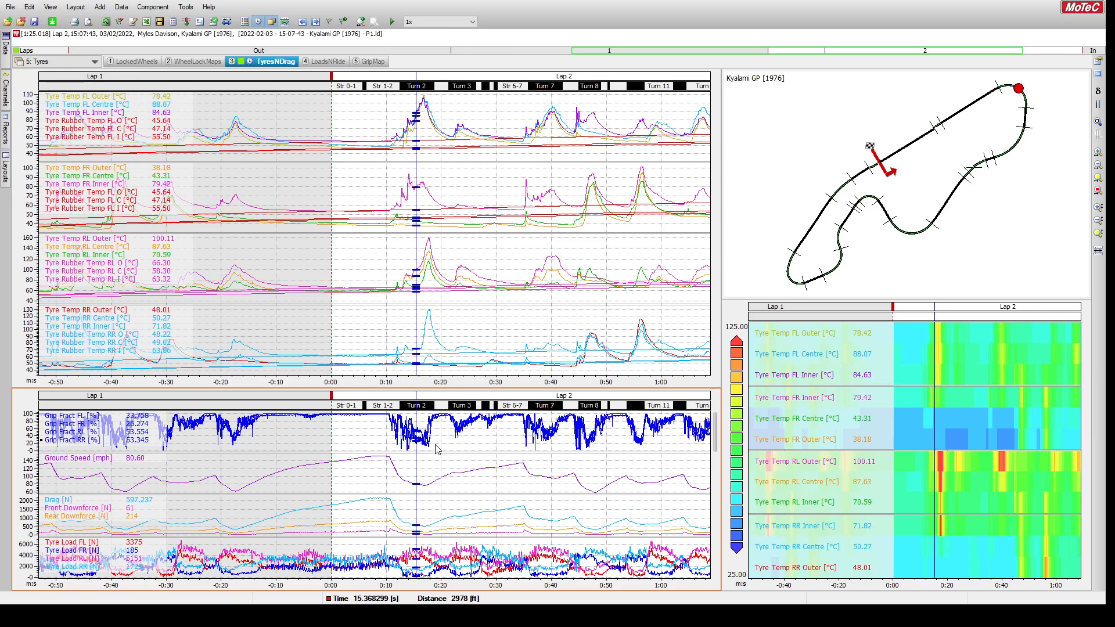
{"action": "scroll", "coordinate": [437, 449], "scroll_direction": "up", "scroll_amount": 2}
{"action": "scroll", "coordinate": [436, 449], "scroll_direction": "up", "scroll_amount": 3}
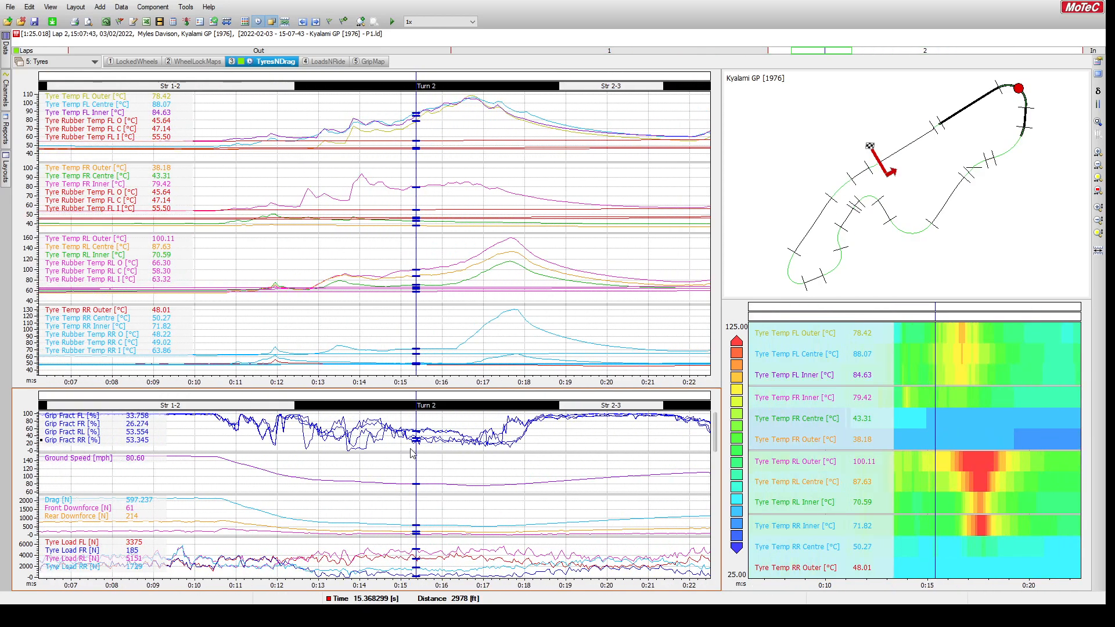
{"action": "left_click_drag", "start_coordinate": [411, 451], "coordinate": [349, 442]}
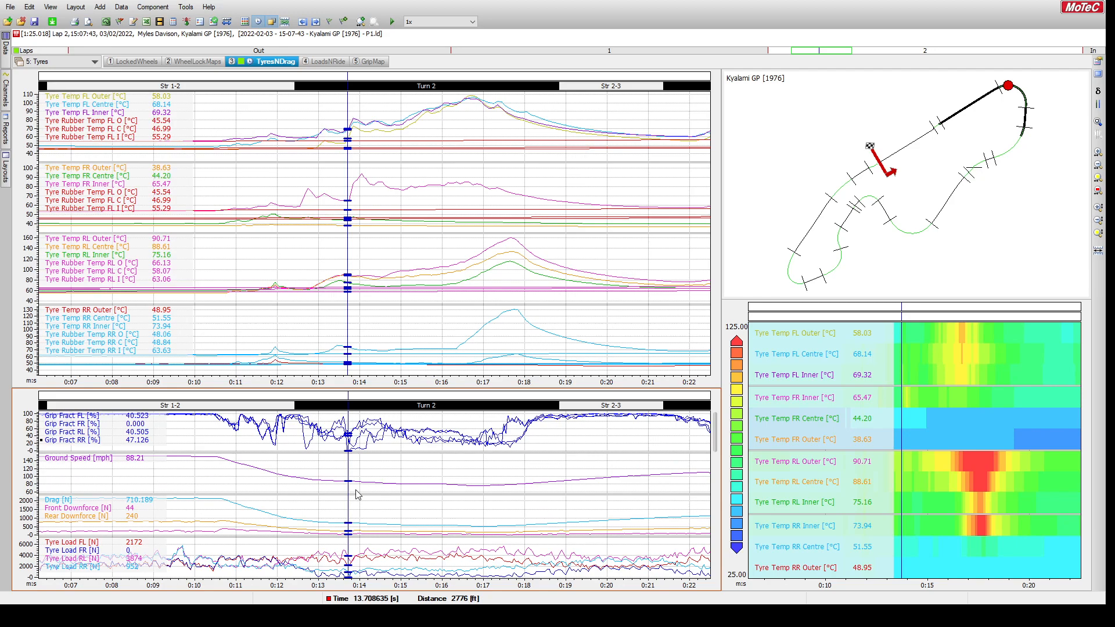
- Compare drag and front and rear downforce around the Turn 2 braking point, between about 0:10.4 and 0:11.3
{"action": "mouse_move", "coordinate": [209, 517]}
{"action": "left_mouse_down"}
{"action": "mouse_move", "coordinate": [182, 516]}
{"action": "mouse_move", "coordinate": [239, 517]}
{"action": "left_mouse_up"}
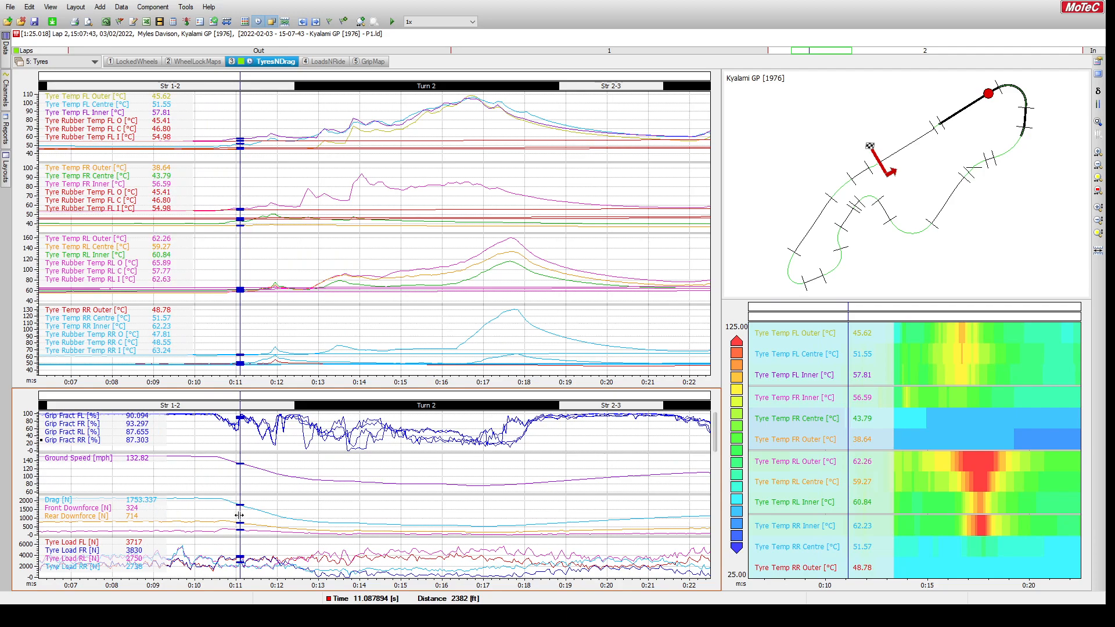
{"action": "left_click_drag", "start_coordinate": [239, 515], "coordinate": [220, 515]}
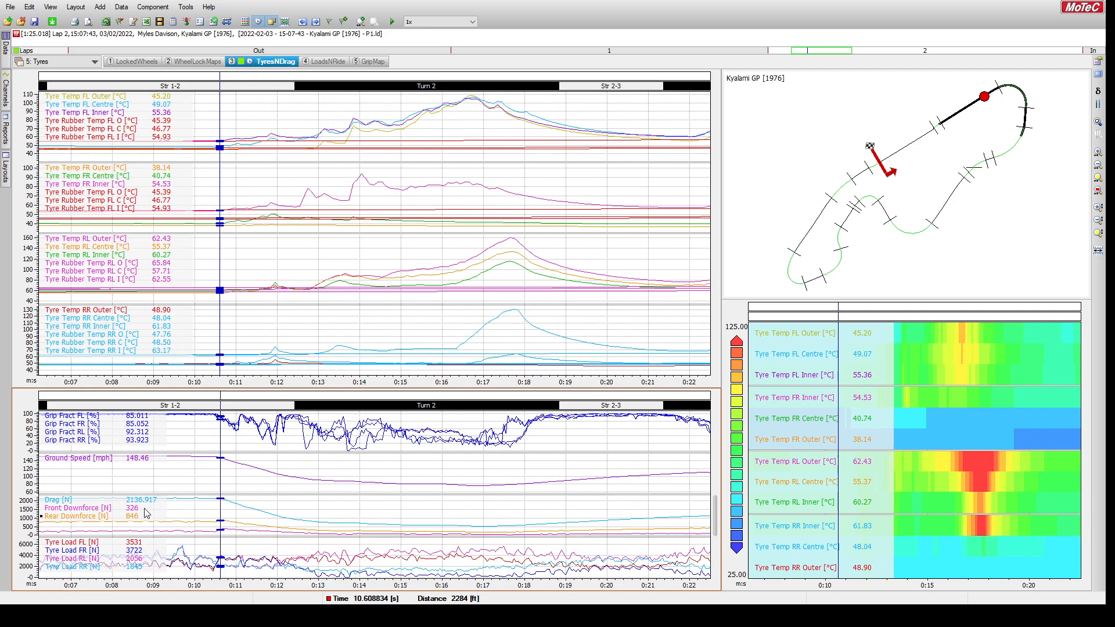
{"action": "mouse_move", "coordinate": [219, 507]}
{"action": "left_mouse_down"}
{"action": "mouse_move", "coordinate": [189, 514]}
{"action": "mouse_move", "coordinate": [211, 516]}
{"action": "left_mouse_up"}
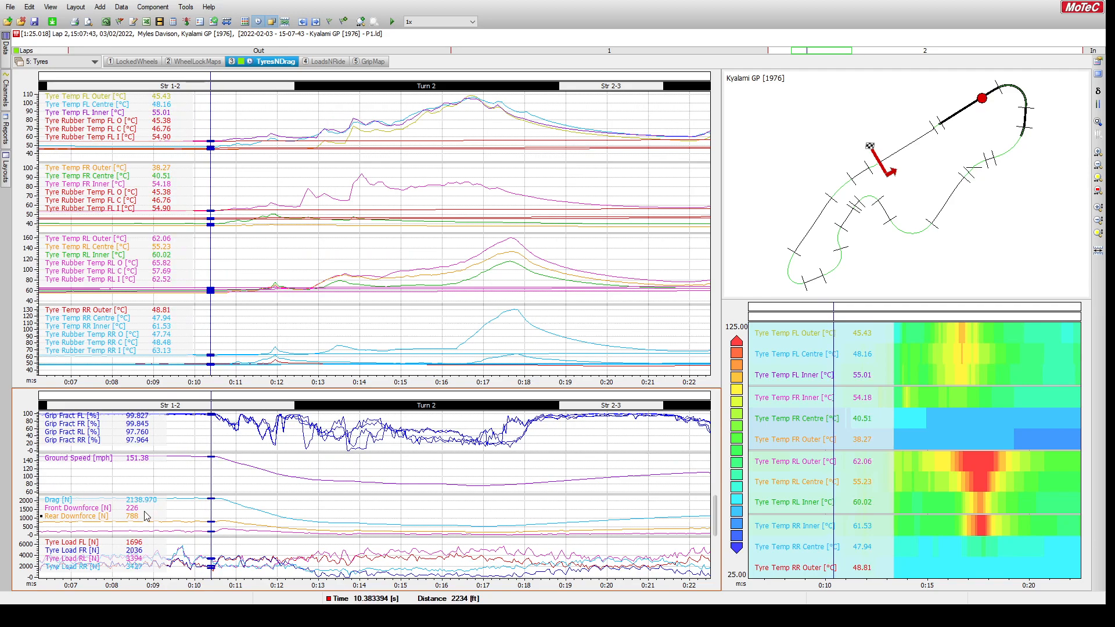
{"action": "mouse_move", "coordinate": [211, 514]}
{"action": "left_mouse_down"}
{"action": "mouse_move", "coordinate": [325, 515]}
{"action": "mouse_move", "coordinate": [251, 510]}
{"action": "left_mouse_up"}
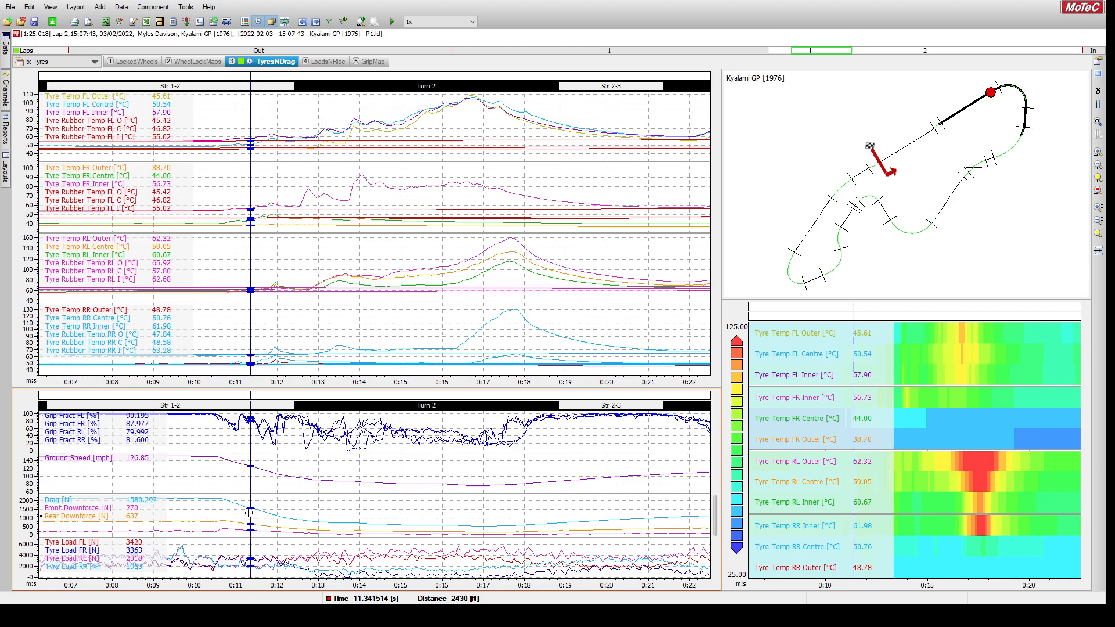
- Examine ground speed, grip fractions and tyre temperatures within Turn 2 at about 0:13.7 and 0:17.2
{"action": "mouse_move", "coordinate": [249, 484]}
{"action": "left_mouse_down"}
{"action": "mouse_move", "coordinate": [191, 480]}
{"action": "mouse_move", "coordinate": [348, 469]}
{"action": "left_mouse_up"}
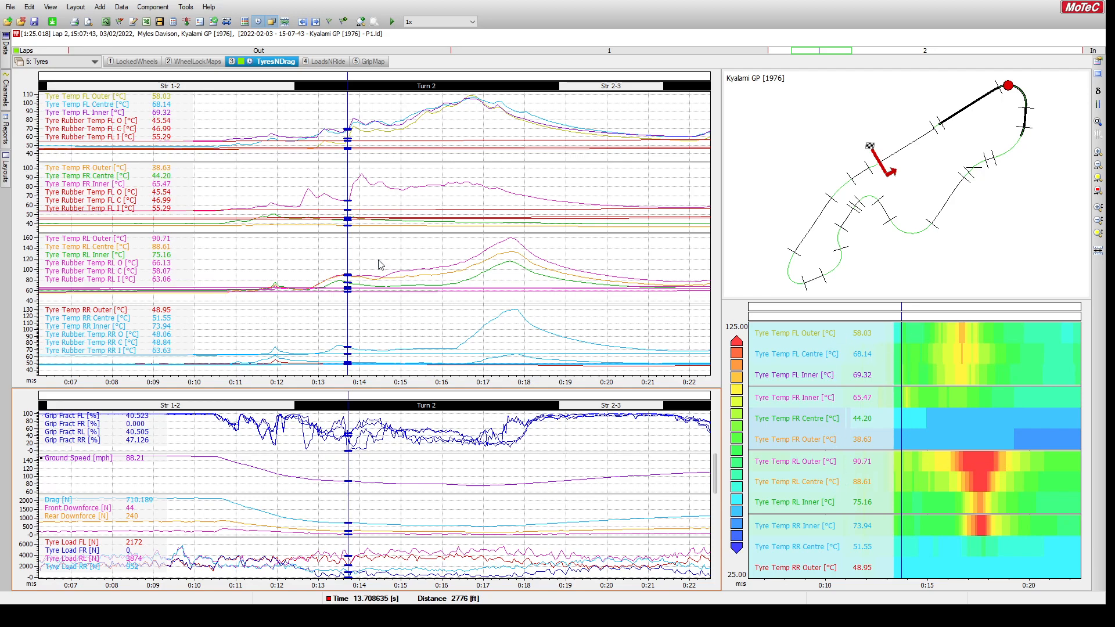
{"action": "mouse_move", "coordinate": [357, 251]}
{"action": "left_mouse_down"}
{"action": "mouse_move", "coordinate": [624, 240]}
{"action": "mouse_move", "coordinate": [493, 242]}
{"action": "left_mouse_up"}
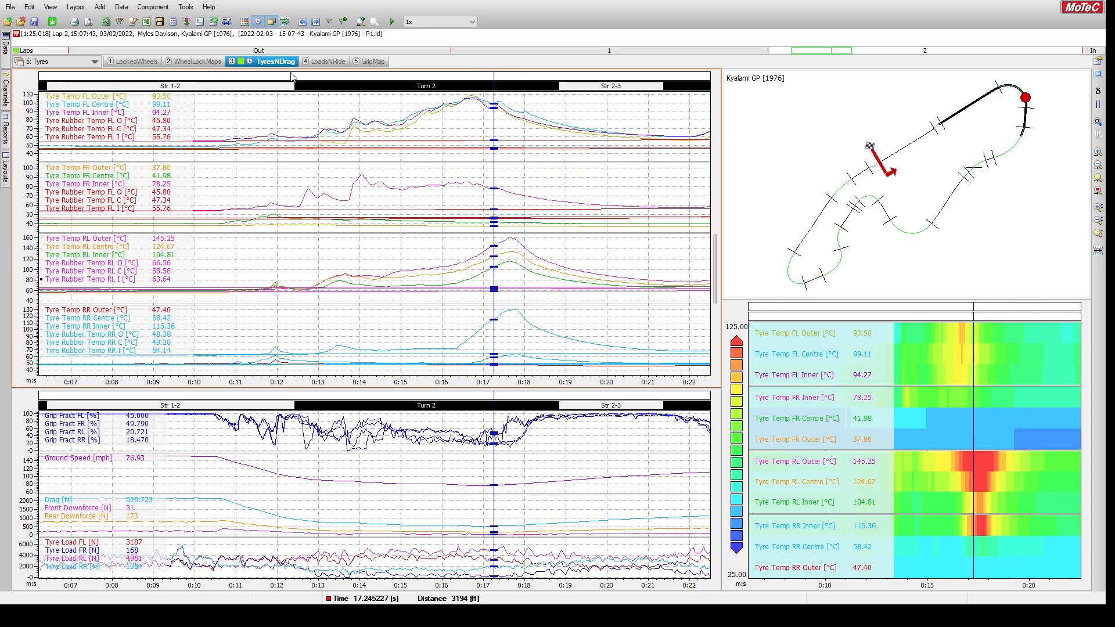
- Follow tyre loads, ride heights and suspension traces in the LoadsNRide worksheet from about 0:09.2 on Str 1-2 to 0:15.6 in Turn 2
{"action": "left_click", "coordinate": [323, 62]}
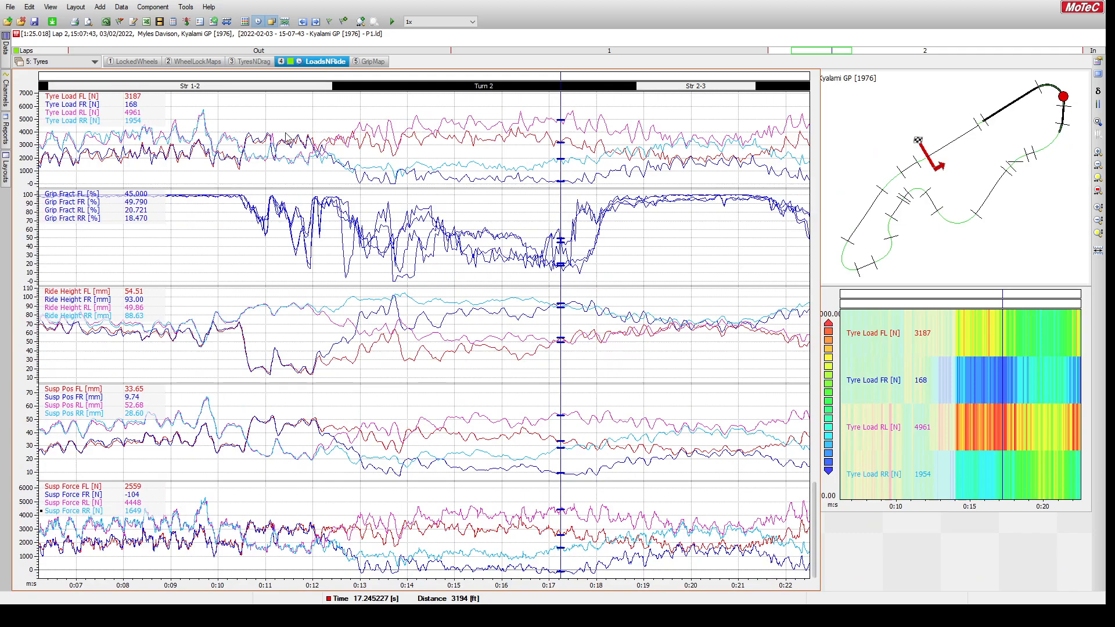
{"action": "left_click", "coordinate": [181, 178]}
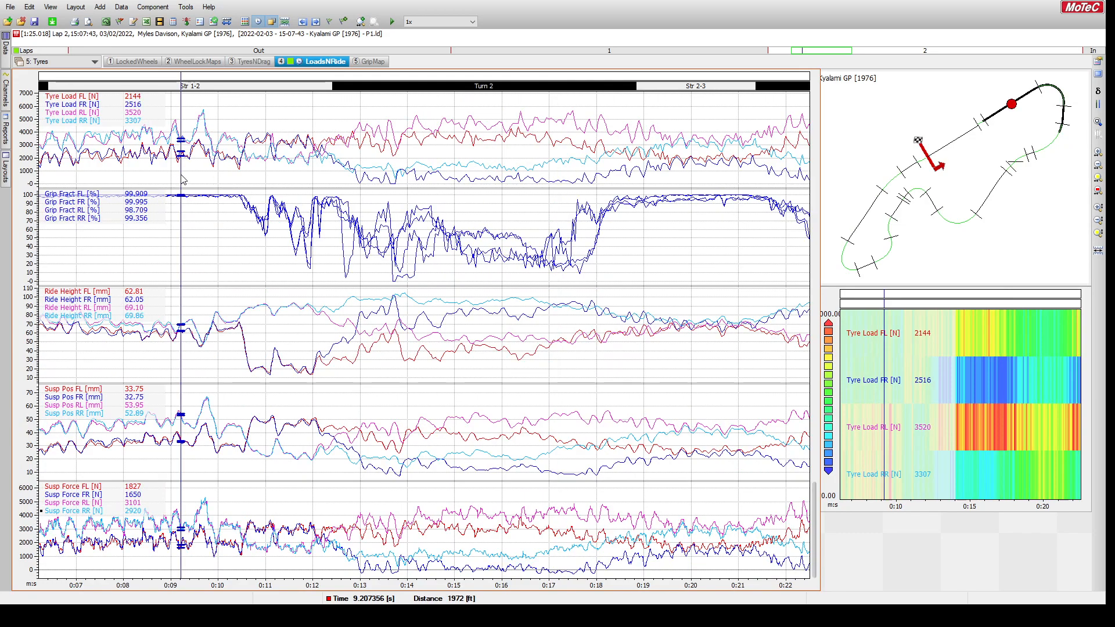
{"action": "mouse_move", "coordinate": [183, 180]}
{"action": "left_mouse_down"}
{"action": "mouse_move", "coordinate": [172, 181]}
{"action": "mouse_move", "coordinate": [328, 183]}
{"action": "mouse_move", "coordinate": [184, 184]}
{"action": "mouse_move", "coordinate": [198, 185]}
{"action": "left_mouse_up"}
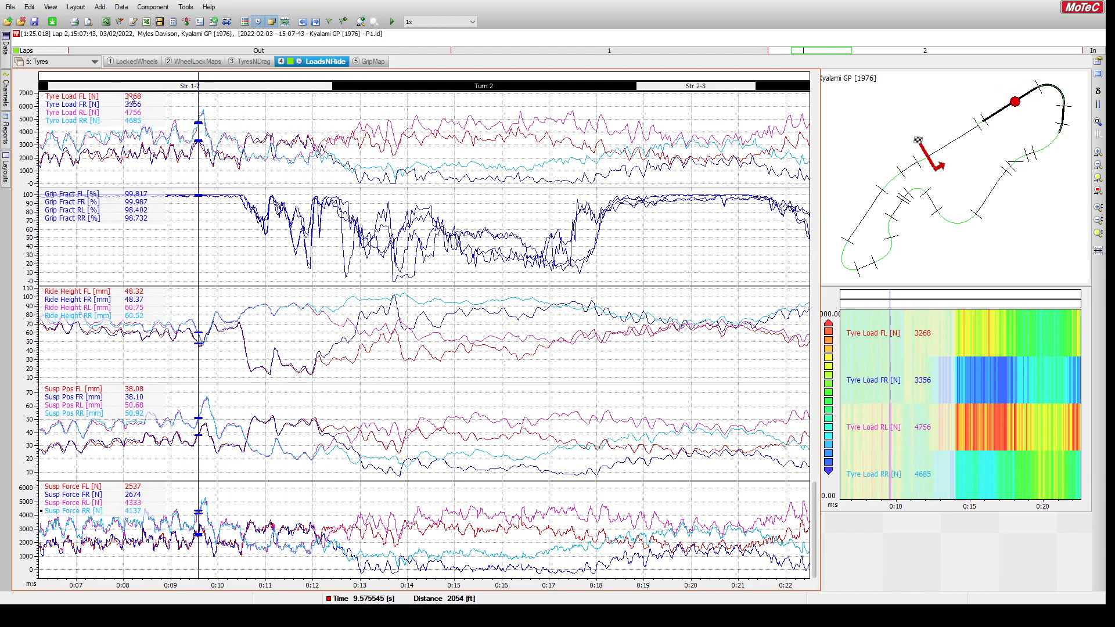
{"action": "left_click", "coordinate": [207, 107]}
{"action": "left_click_drag", "start_coordinate": [207, 107], "coordinate": [289, 114]}
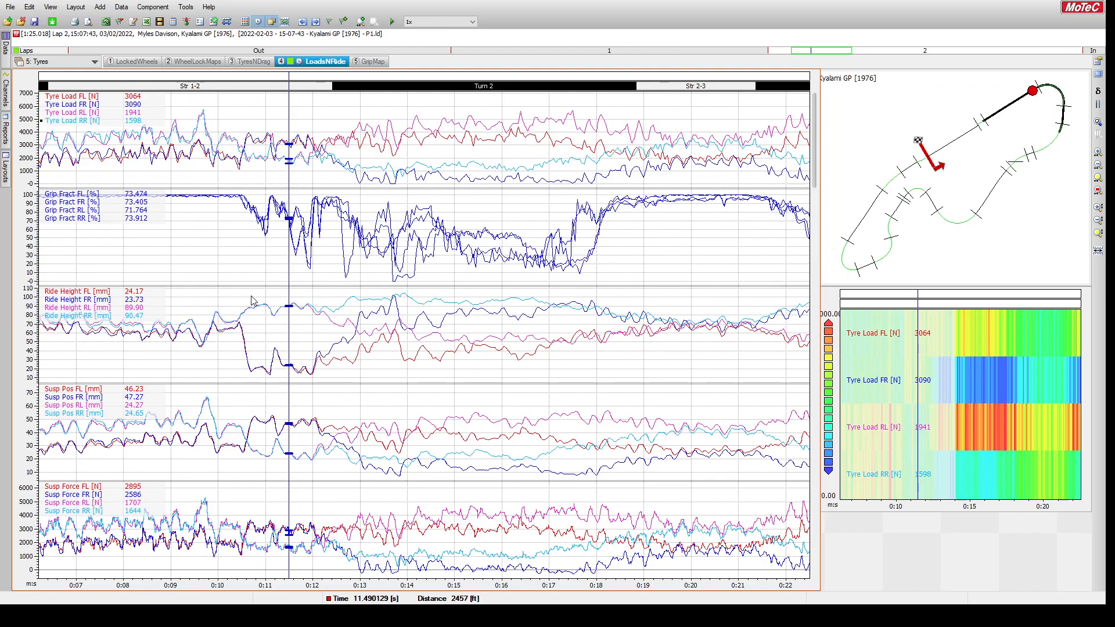
{"action": "left_click", "coordinate": [287, 263]}
{"action": "left_click_drag", "start_coordinate": [287, 263], "coordinate": [483, 269]}
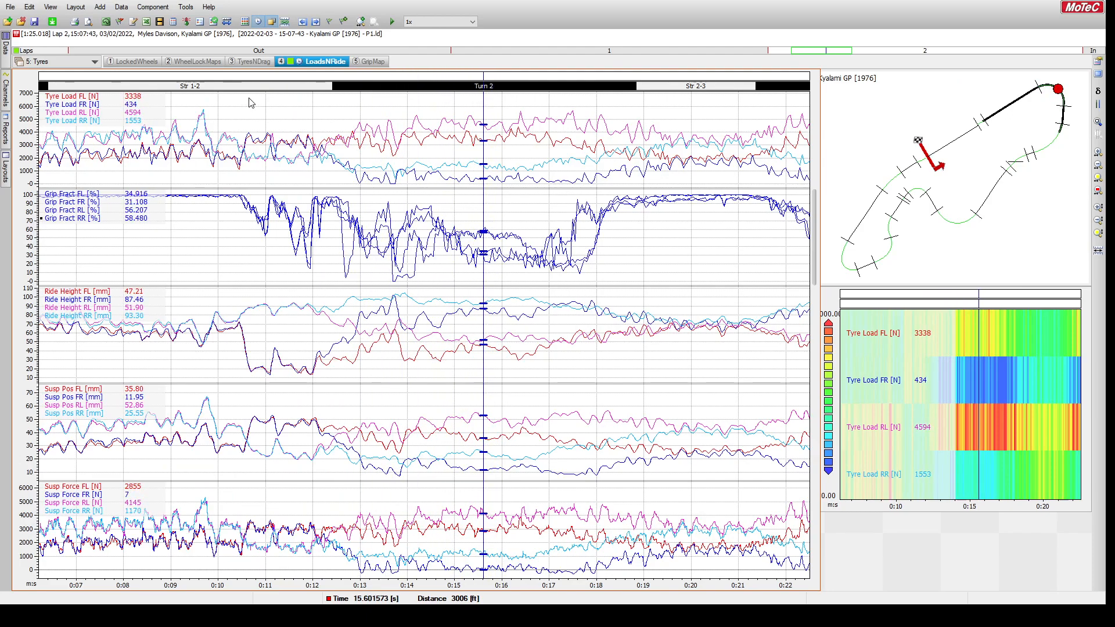
- Return to the TyresNDrag worksheet and check grip fractions and tyre loads at about 0:13.7 in Turn 2
{"action": "left_click", "coordinate": [218, 63]}
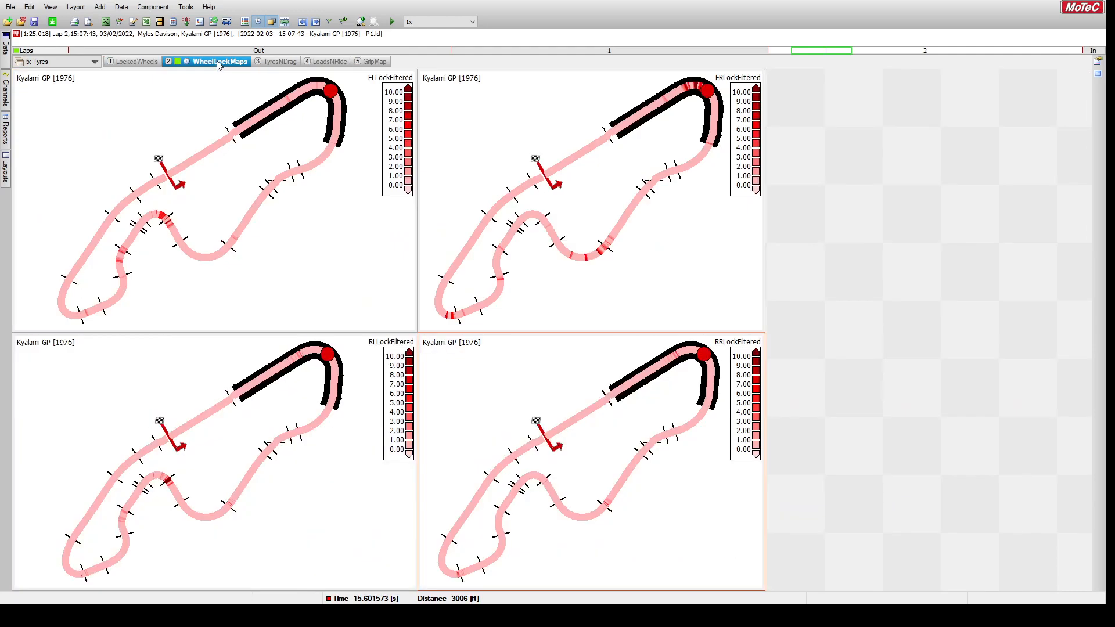
{"action": "left_click", "coordinate": [277, 62]}
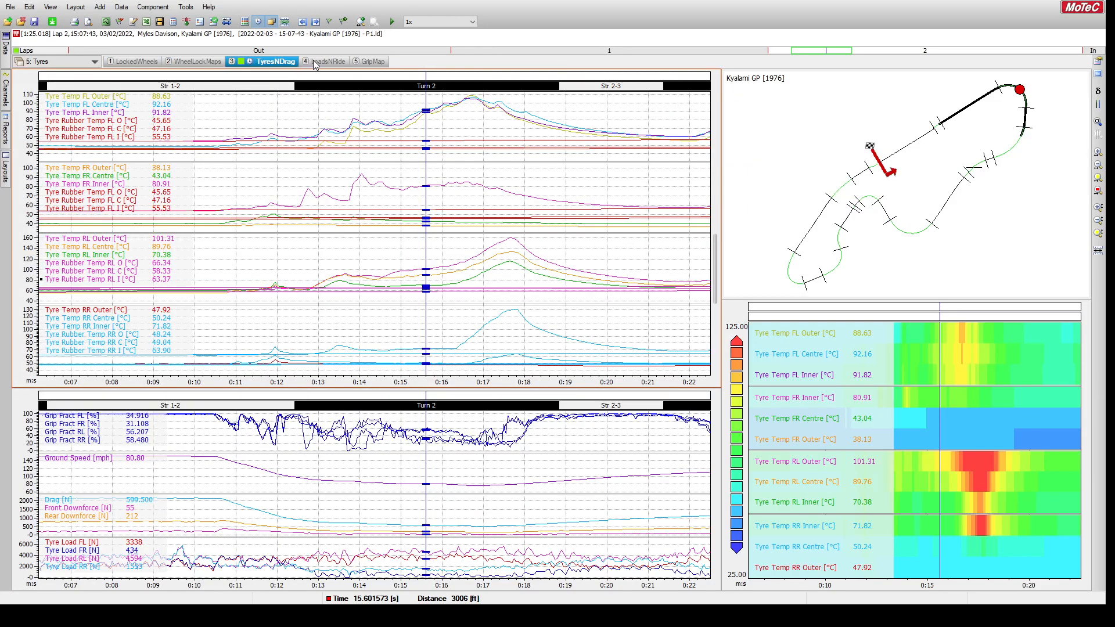
{"action": "left_click_drag", "start_coordinate": [424, 245], "coordinate": [349, 259]}
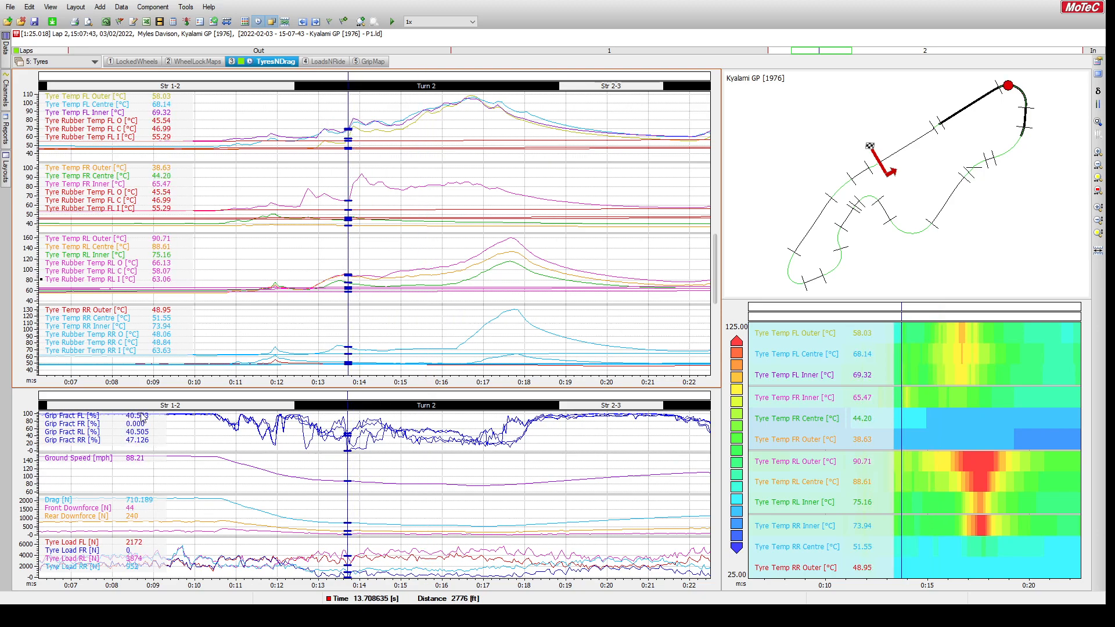
- Review the same Turn 2 moment in the LoadsNRide, GripMap and LockedWheels worksheets
{"action": "left_click", "coordinate": [321, 60]}
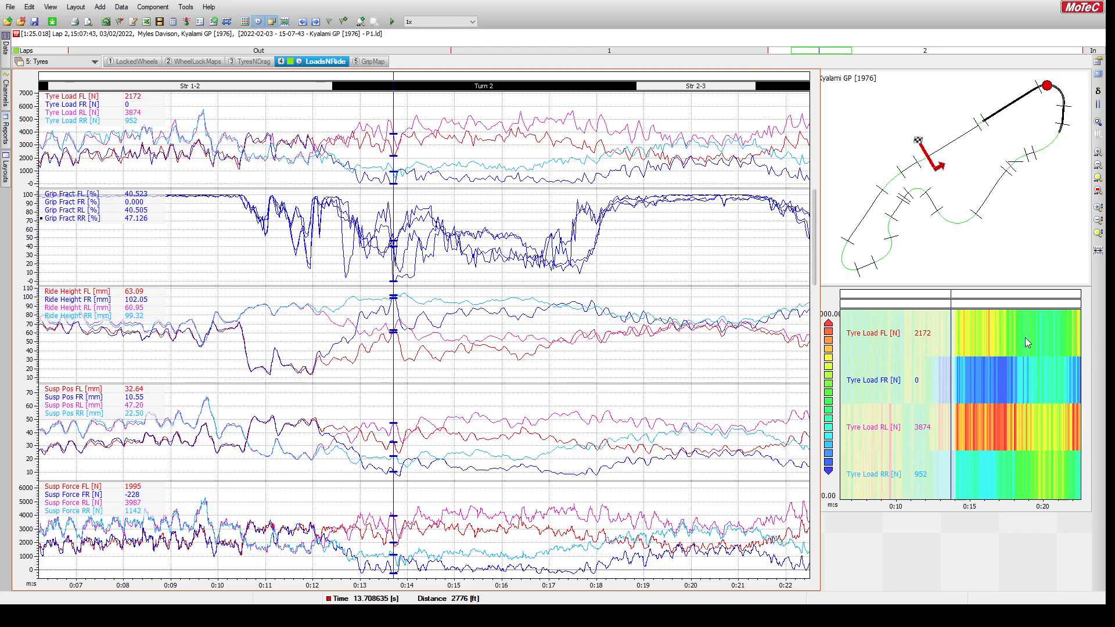
{"action": "left_click", "coordinate": [370, 62]}
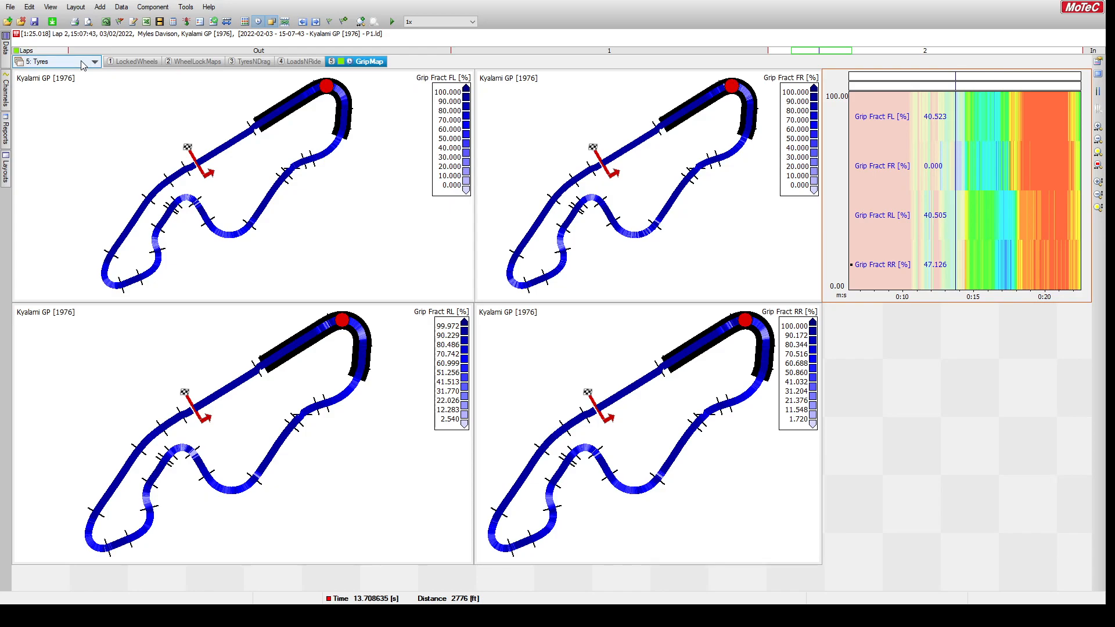
{"action": "left_click", "coordinate": [144, 62]}
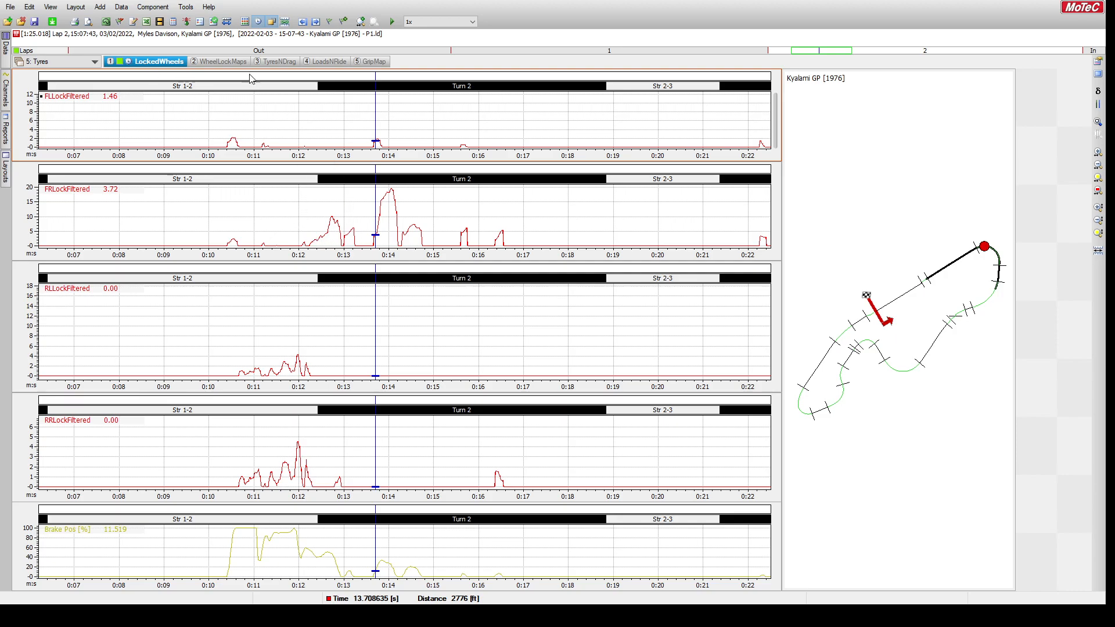
- Widen the Suspension workbook's damper velocity histograms to cover both laps, and view the Susp Positions worksheet
{"action": "left_click", "coordinate": [91, 65]}
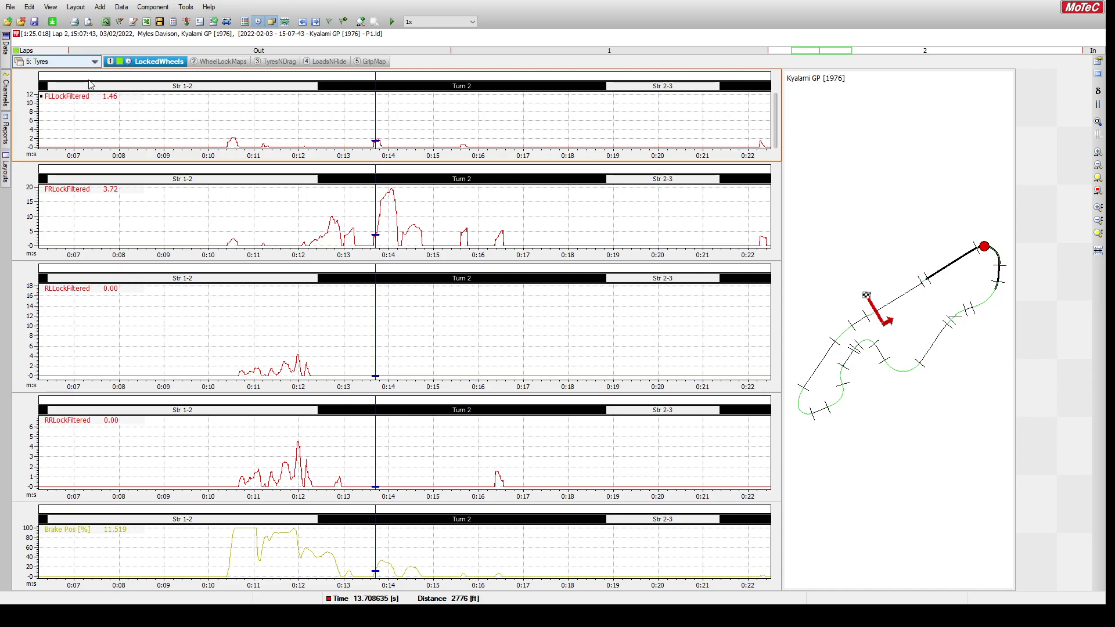
{"action": "left_click", "coordinate": [79, 104]}
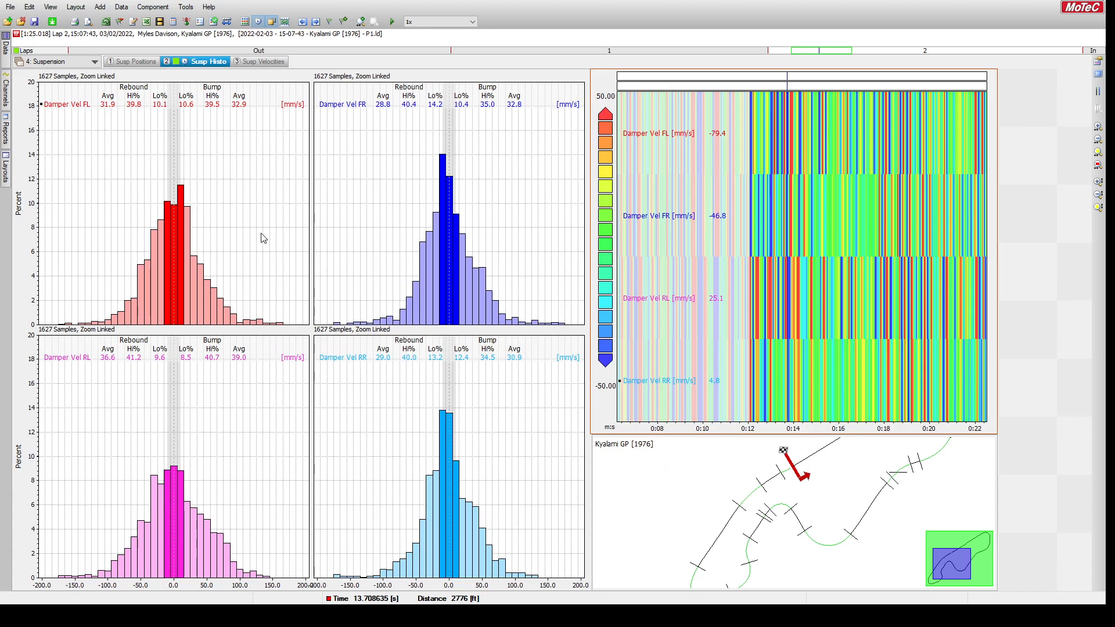
{"action": "scroll", "coordinate": [796, 319], "scroll_direction": "down", "scroll_amount": 3}
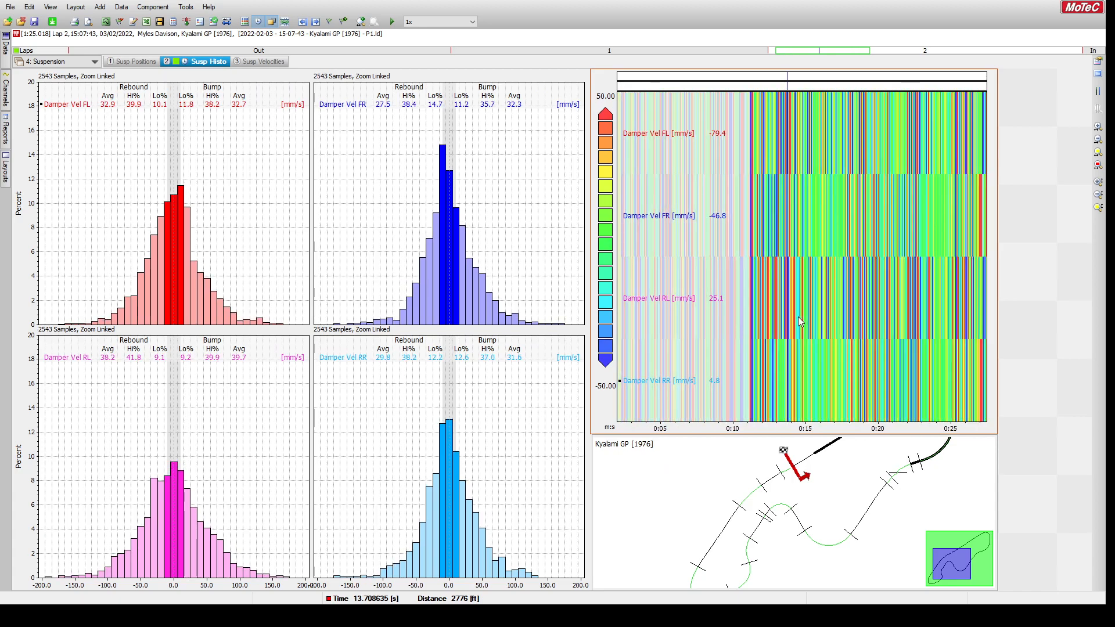
{"action": "scroll", "coordinate": [797, 317], "scroll_direction": "down", "scroll_amount": 4}
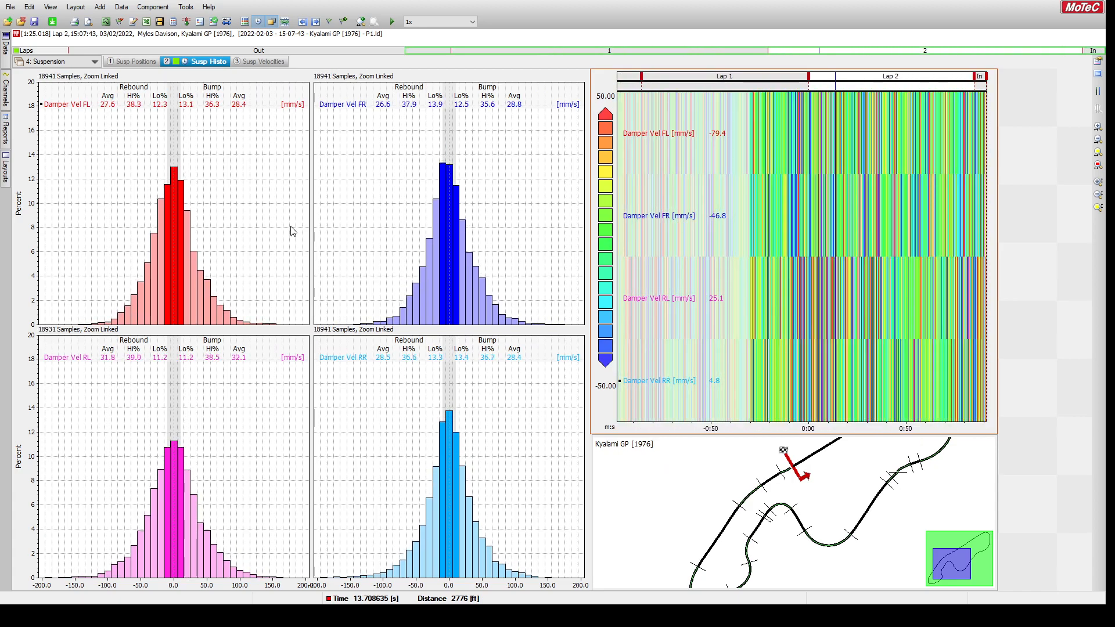
{"action": "left_click", "coordinate": [138, 62]}
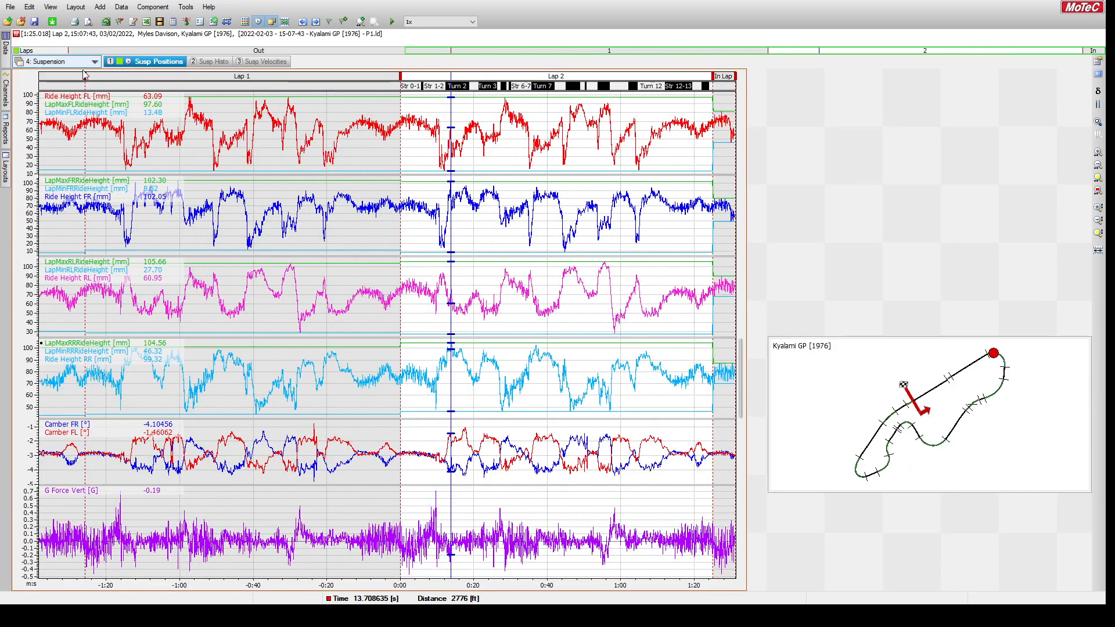
- Review the FFB, BrakeOverlap and Gears worksheets in the Driver workbook across both laps
{"action": "left_click", "coordinate": [61, 84]}
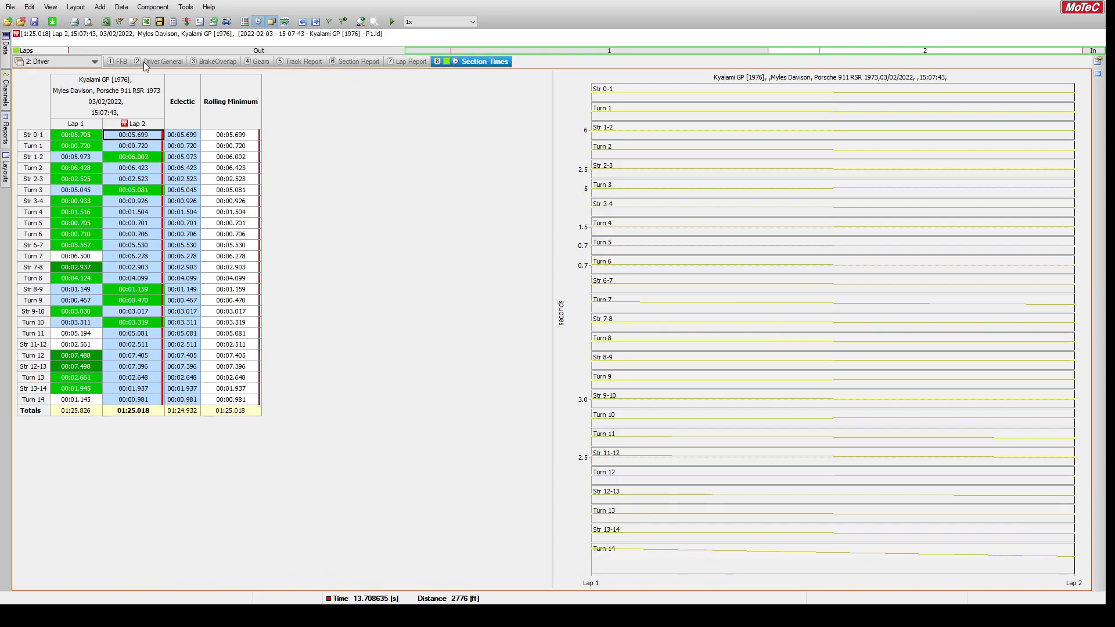
{"action": "left_click", "coordinate": [120, 61]}
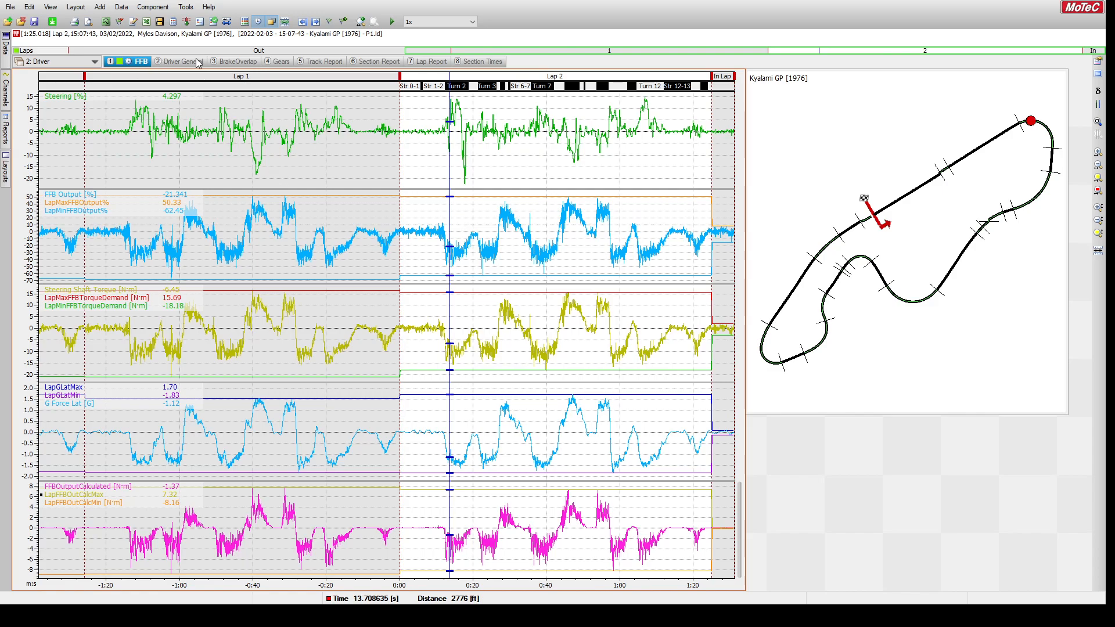
{"action": "left_click", "coordinate": [229, 63]}
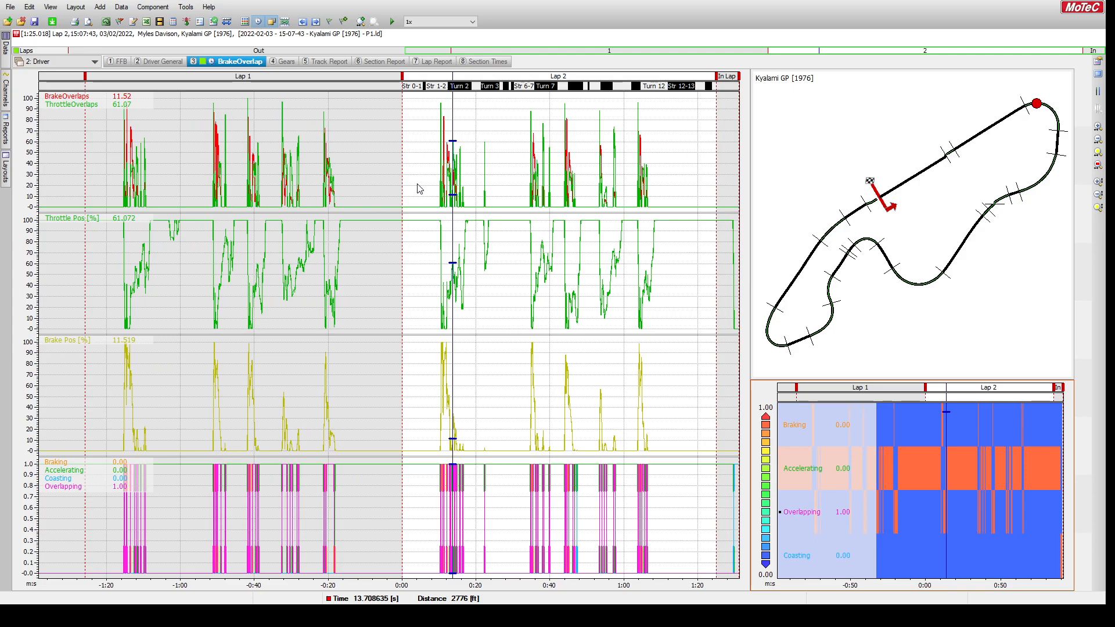
{"action": "left_click", "coordinate": [283, 63]}
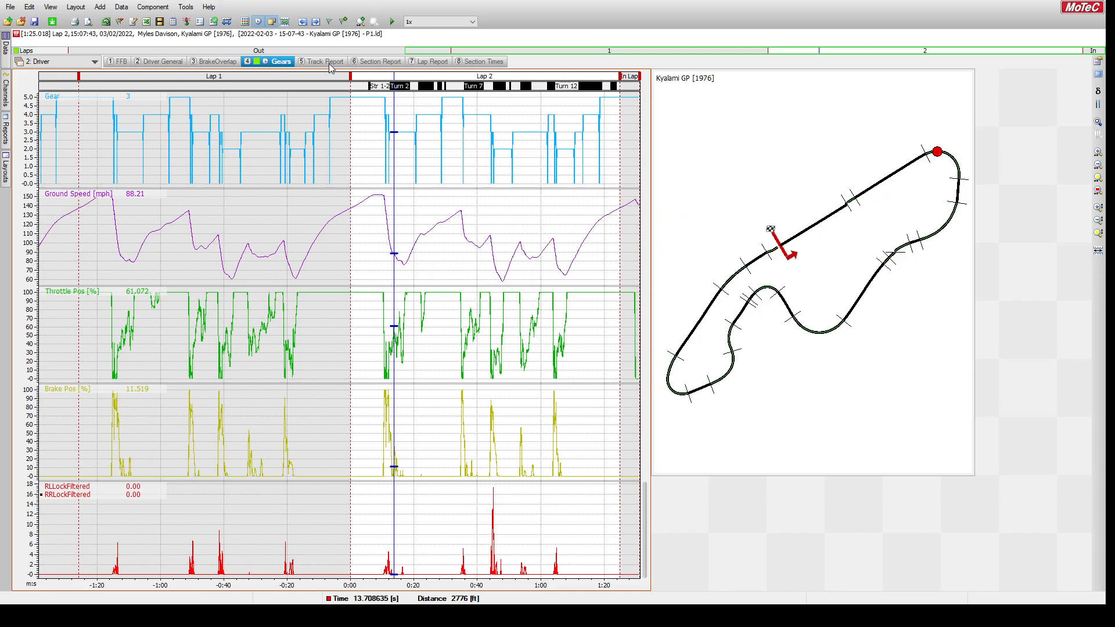
- Return to the Tyres workbook's LockedWheels worksheet and inspect the wheel-lock traces up to about 0:22 on Lap 2
{"action": "left_click", "coordinate": [79, 63]}
{"action": "left_click", "coordinate": [62, 103]}
{"action": "left_click", "coordinate": [83, 67]}
{"action": "left_click", "coordinate": [82, 114]}
{"action": "left_click_drag", "start_coordinate": [466, 210], "coordinate": [504, 219]}
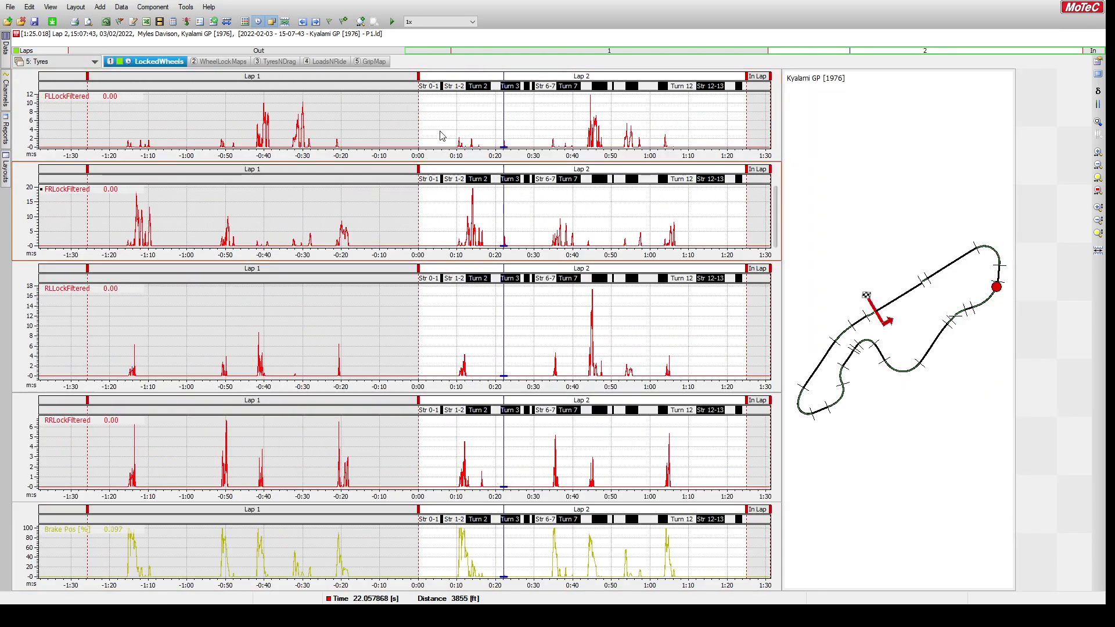